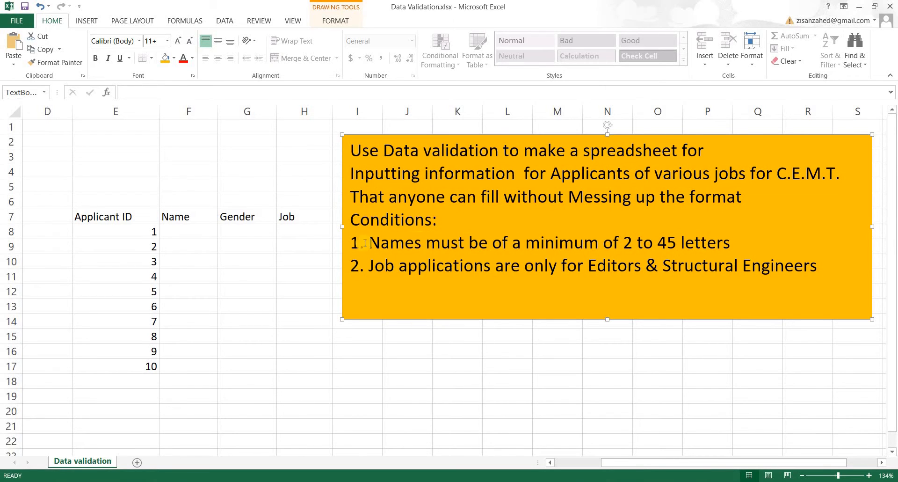
Step: Move the orange instruction text box slightly upward and hide the sheet's gridlines
{"action": "left_click_drag", "start_coordinate": [566, 134], "coordinate": [568, 127]}
{"action": "key", "text": "Escape"}
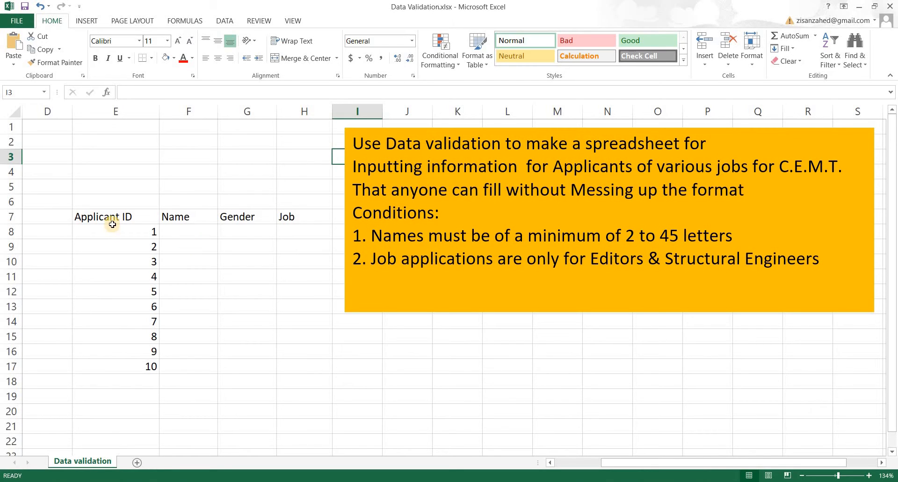
{"action": "left_click", "coordinate": [293, 20]}
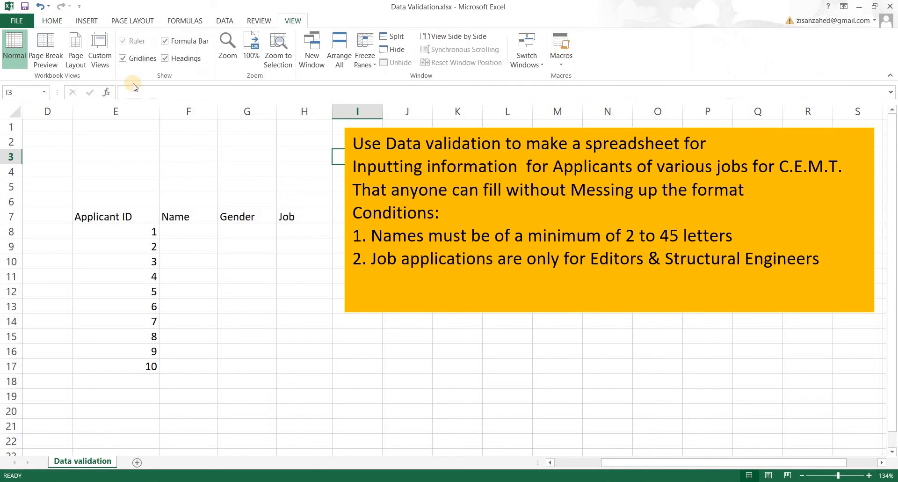
{"action": "left_click", "coordinate": [123, 58]}
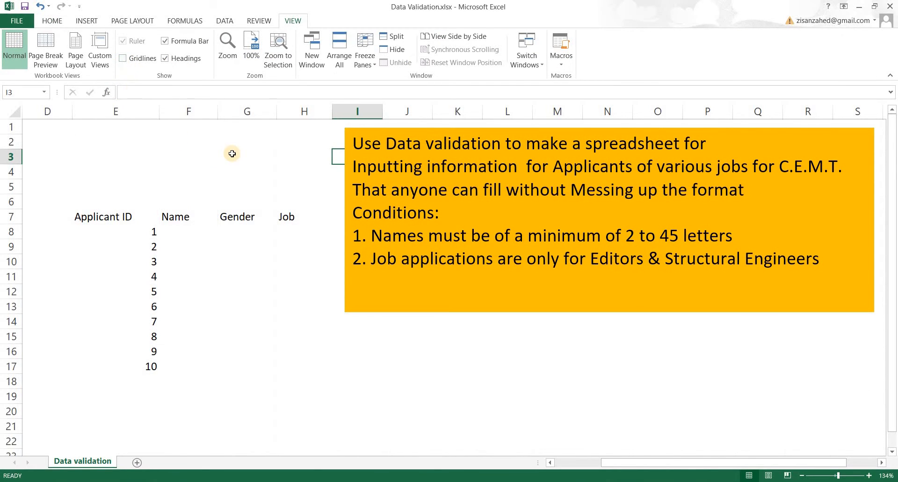
{"action": "left_click", "coordinate": [52, 20]}
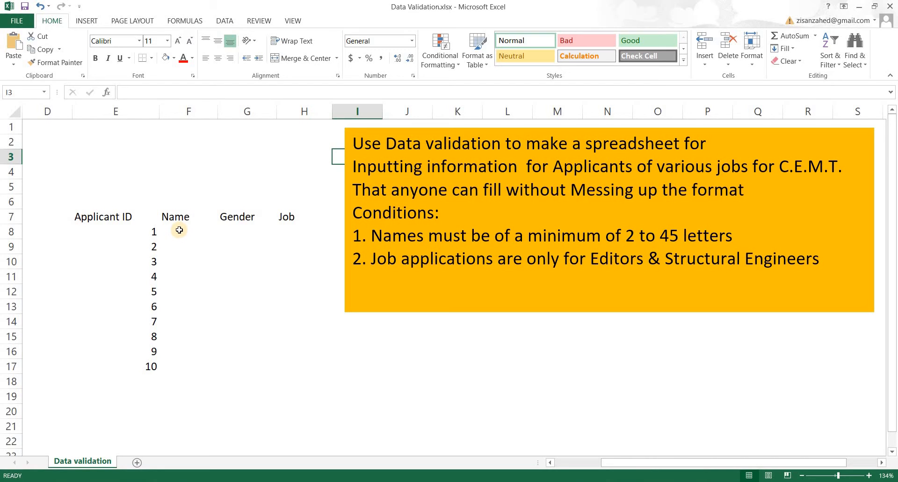
Step: Apply data validation to the Name cells F8:F17, allowing only text lengths between 2 and 45
{"action": "left_click_drag", "start_coordinate": [179, 231], "coordinate": [178, 372]}
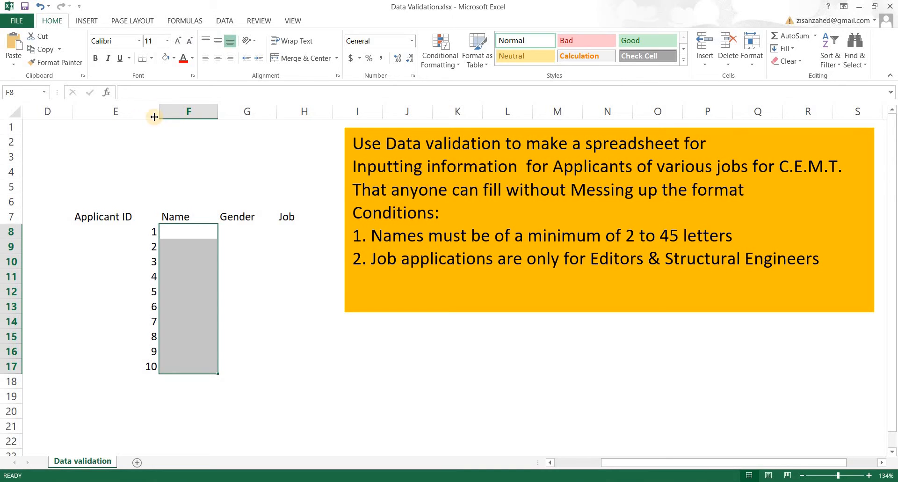
{"action": "left_click", "coordinate": [225, 23]}
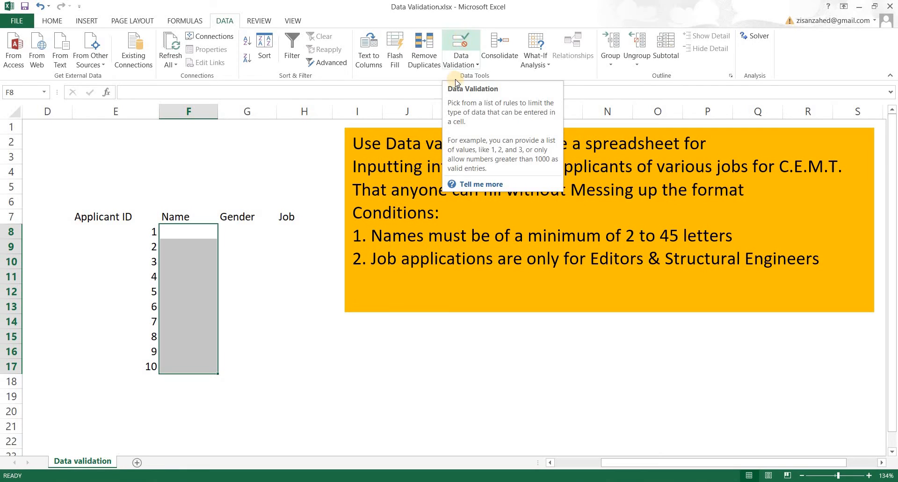
{"action": "left_click", "coordinate": [464, 39]}
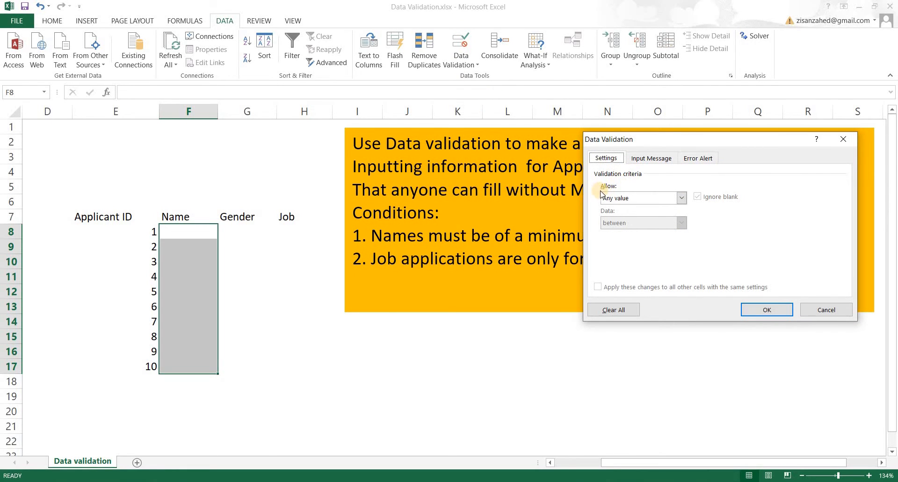
{"action": "left_click", "coordinate": [681, 200]}
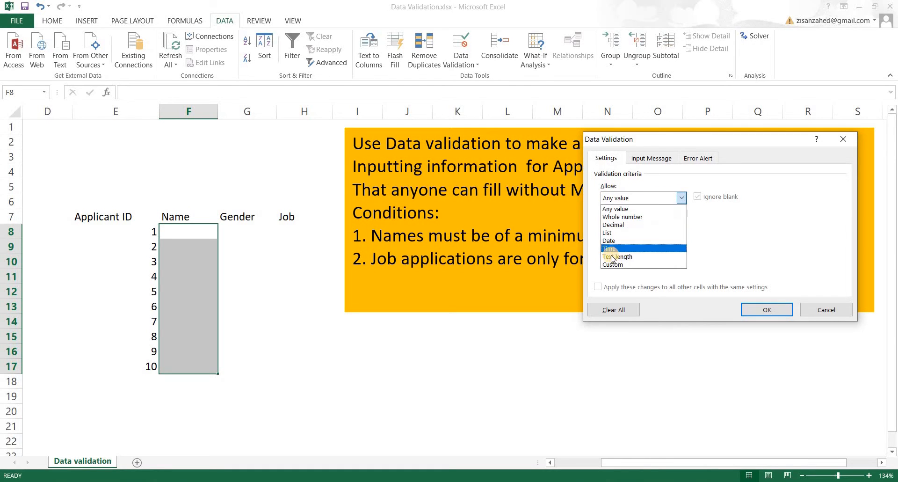
{"action": "left_click", "coordinate": [650, 257]}
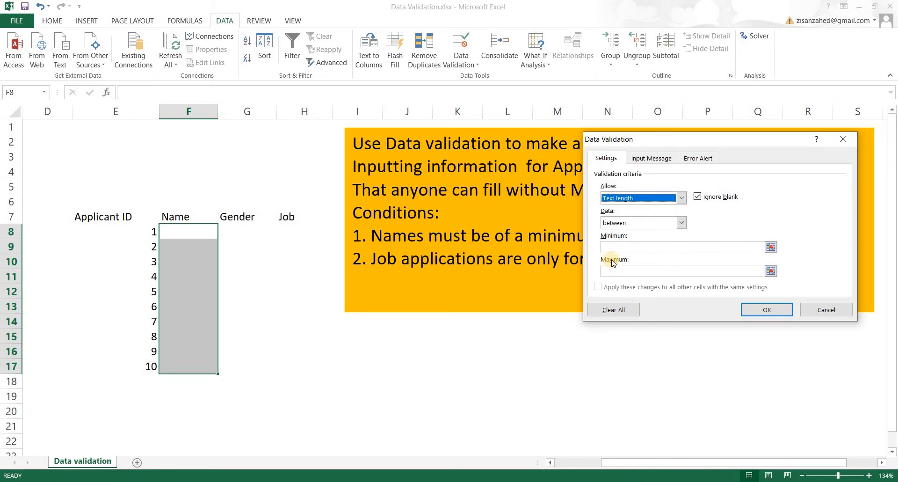
{"action": "left_click_drag", "start_coordinate": [665, 137], "coordinate": [374, 36]}
{"action": "left_click", "coordinate": [334, 144]}
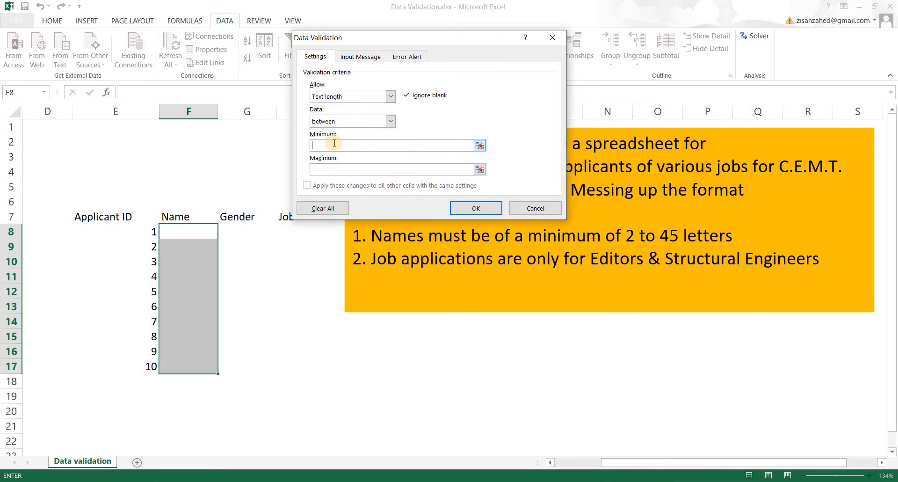
{"action": "type", "text": "2"}
{"action": "left_click", "coordinate": [341, 167]}
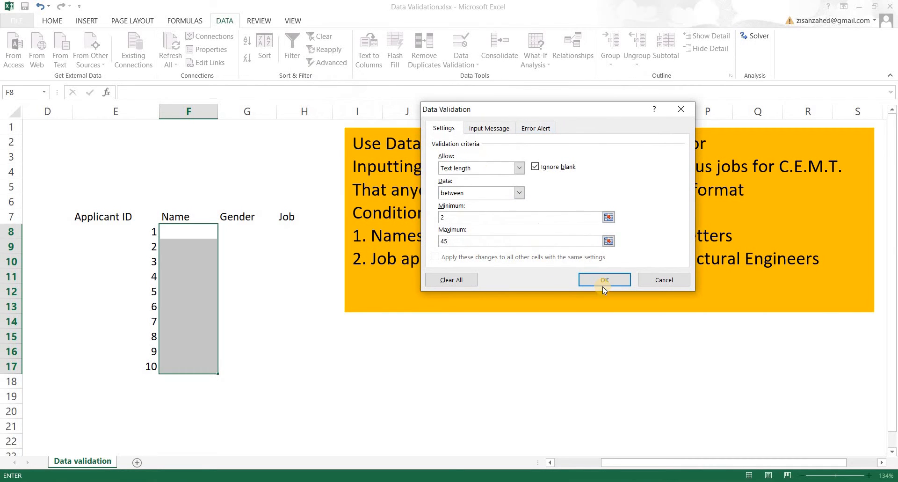
{"action": "left_click", "coordinate": [599, 283]}
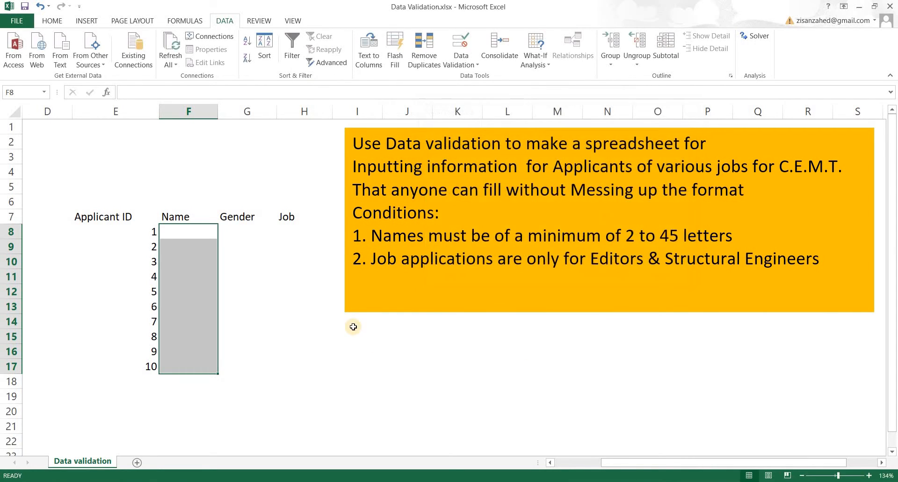
Step: Try to enter the single letter Z in cell F8 to test the length rule, and cancel the entry
{"action": "left_click", "coordinate": [178, 232]}
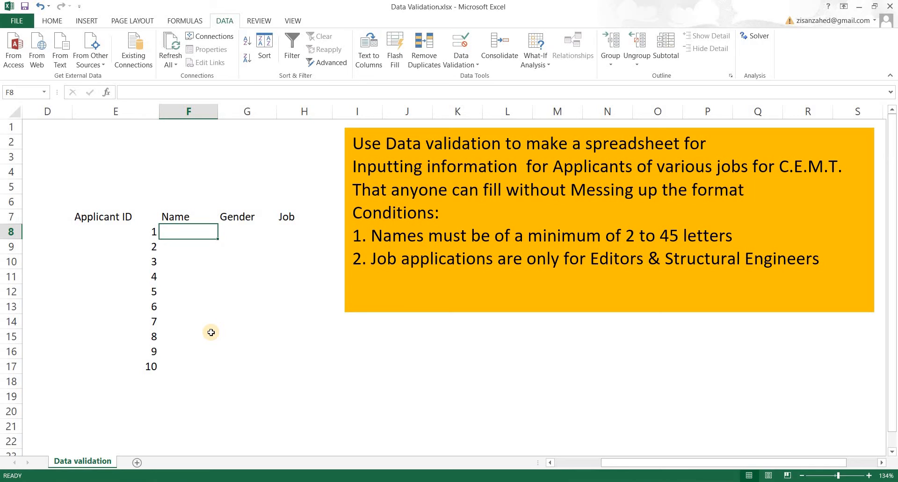
{"action": "type", "text": "z"}
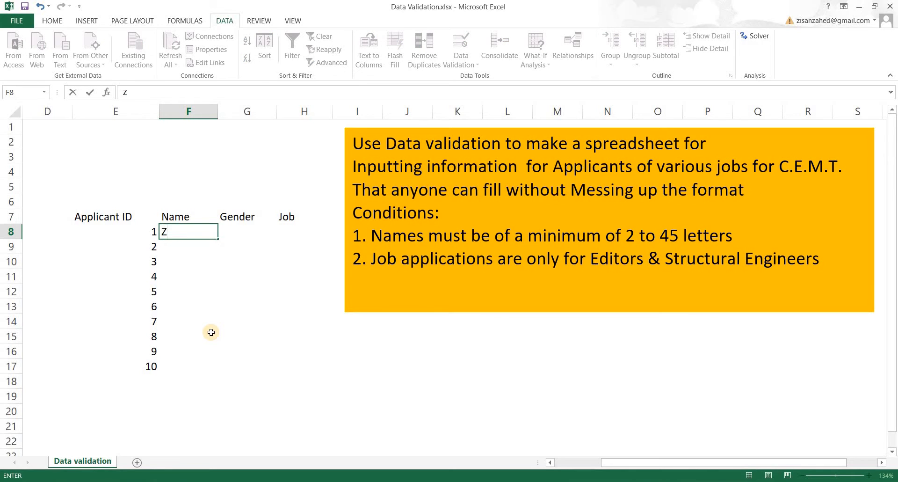
{"action": "key", "text": "Return"}
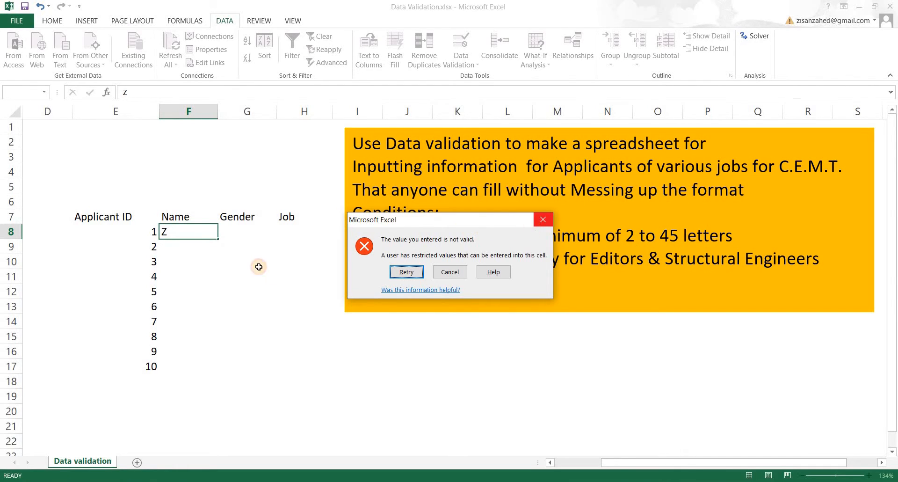
{"action": "key", "text": "Escape"}
Step: Give the Name cells F8:F17 a Stop error alert titled "Minimum 2 letters" with the message "Please enter minimum 2 to 45 letters"
{"action": "left_click_drag", "start_coordinate": [192, 232], "coordinate": [182, 367]}
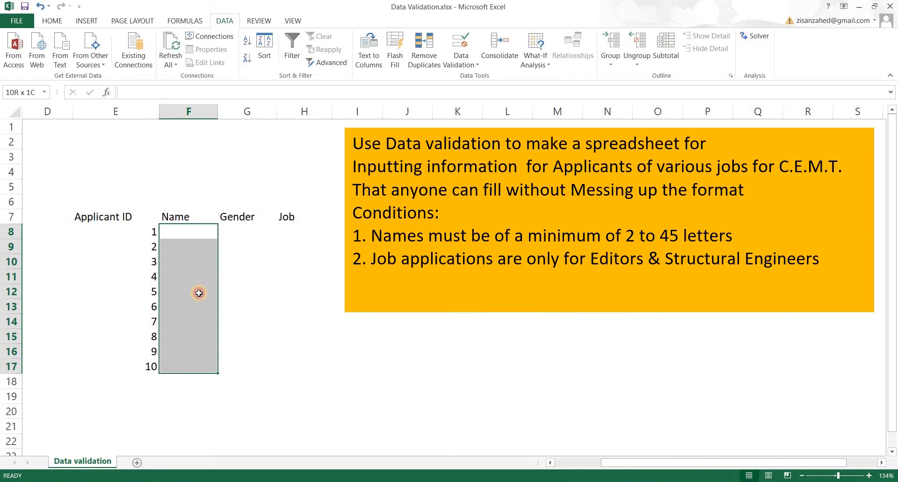
{"action": "left_click", "coordinate": [461, 47]}
{"action": "left_click", "coordinate": [491, 127]}
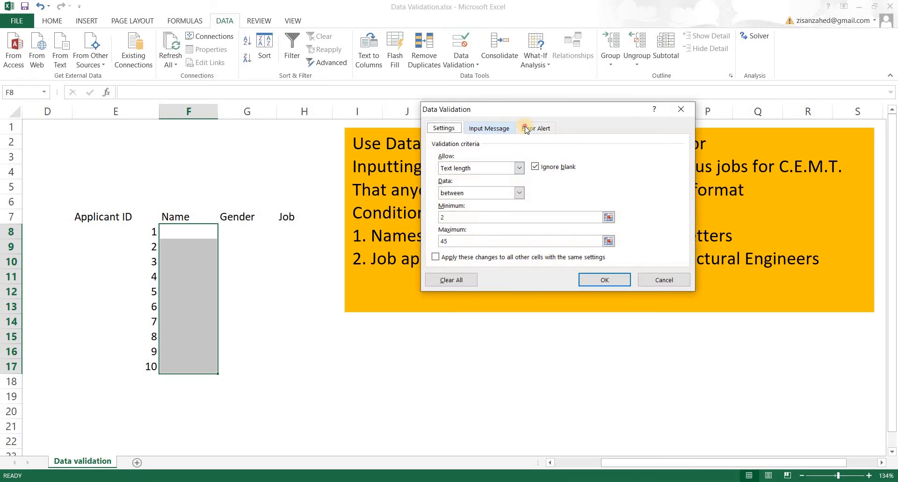
{"action": "left_click", "coordinate": [536, 129]}
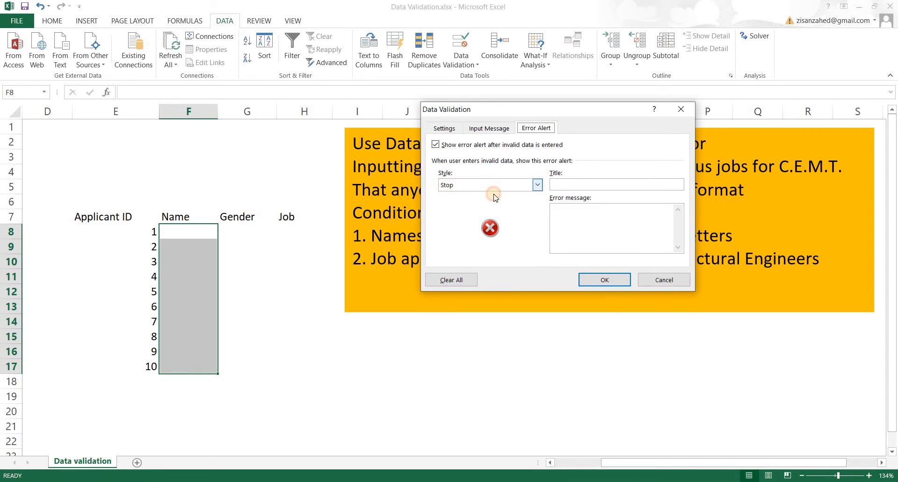
{"action": "left_click", "coordinate": [538, 185]}
{"action": "left_click", "coordinate": [469, 204]}
{"action": "left_click", "coordinate": [538, 185]}
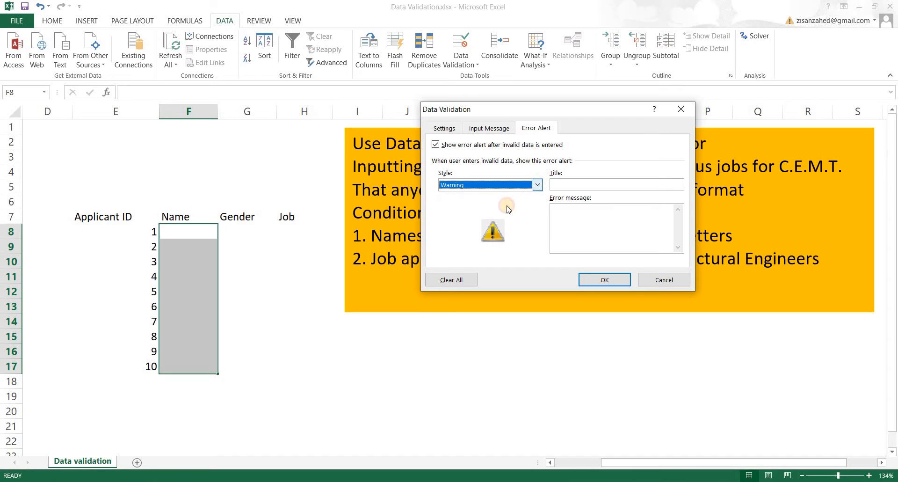
{"action": "left_click", "coordinate": [497, 212]}
{"action": "left_click", "coordinate": [537, 185]}
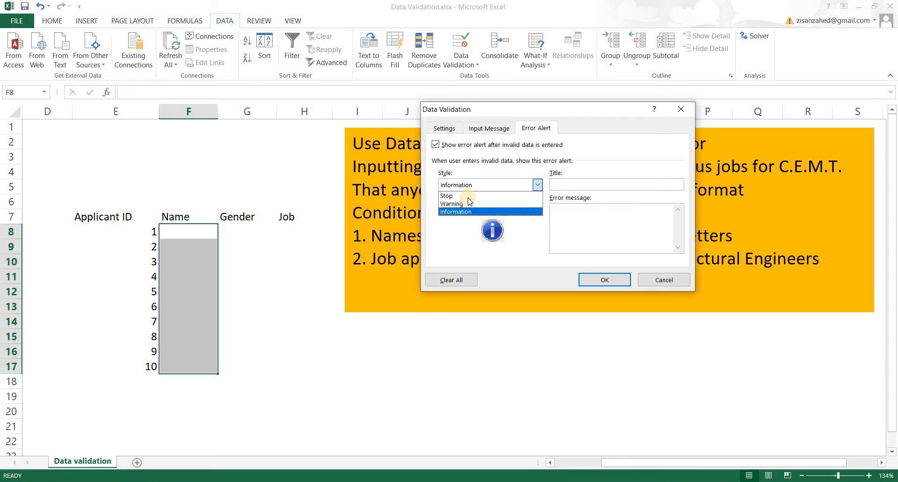
{"action": "left_click", "coordinate": [468, 196]}
{"action": "left_click", "coordinate": [562, 186]}
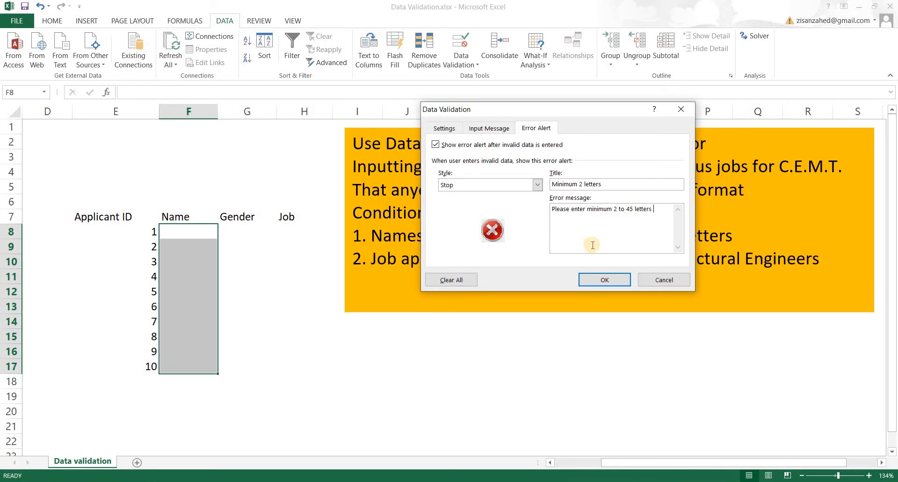
{"action": "left_click", "coordinate": [599, 282]}
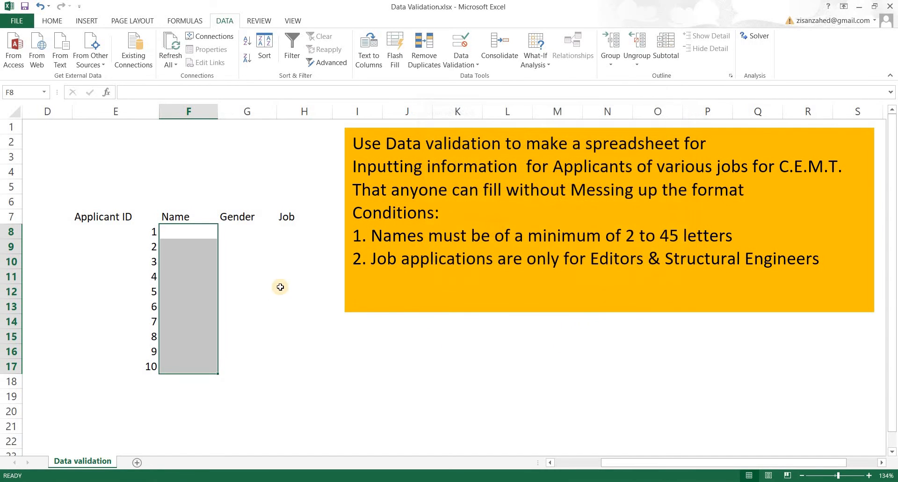
Step: Test the custom error alert by entering only Z as the first applicant's name in F8, and cancel the entry
{"action": "left_click", "coordinate": [226, 266]}
{"action": "key", "text": "Left"}
{"action": "key", "text": "Up"}
{"action": "key", "text": "Up"}
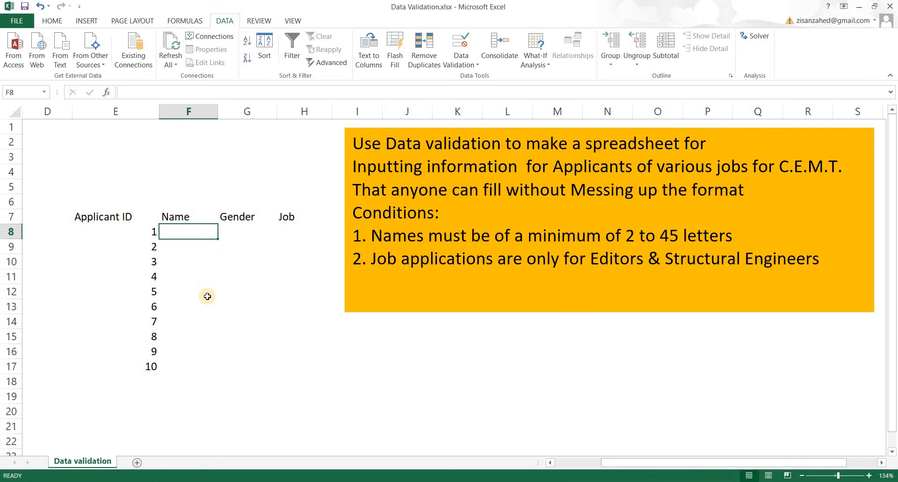
{"action": "type", "text": "Z"}
{"action": "key", "text": "Return"}
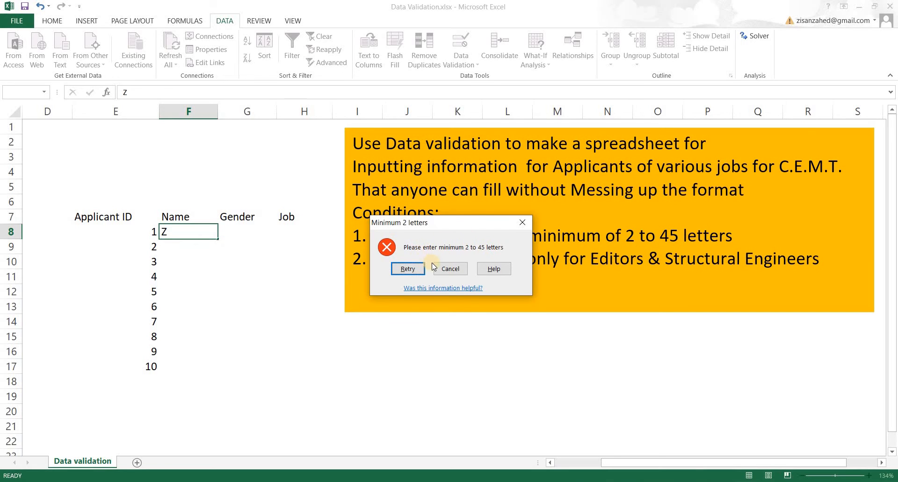
{"action": "left_click", "coordinate": [450, 269]}
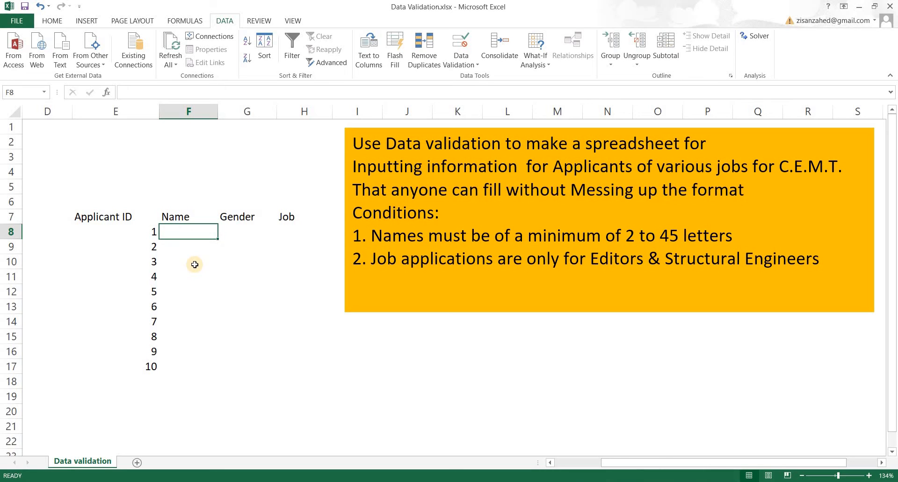
Step: Enter a valid name for the first applicant in cell F8
{"action": "type", "text": "Z"}
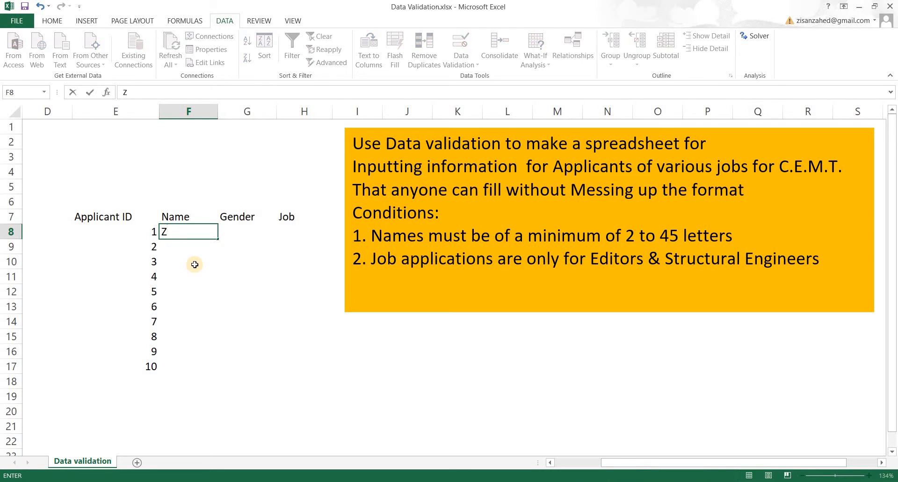
{"action": "type", "text": "ahed"}
{"action": "key", "text": "Return"}
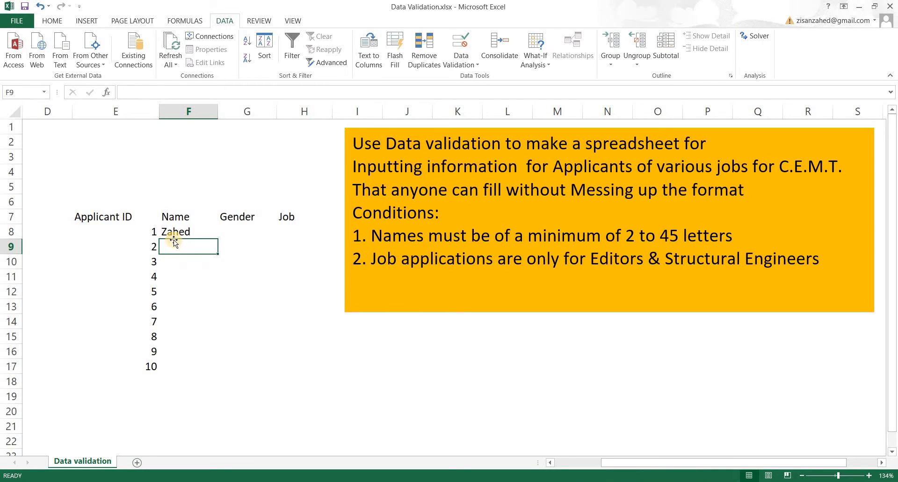
{"action": "key", "text": "Up"}
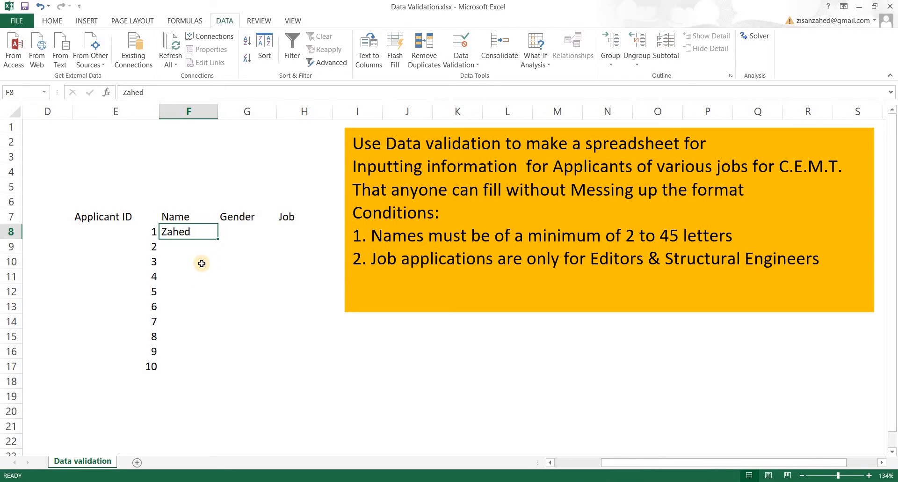
{"action": "left_click", "coordinate": [180, 252]}
{"action": "left_click", "coordinate": [189, 271]}
{"action": "left_click", "coordinate": [188, 305]}
{"action": "left_click", "coordinate": [189, 275]}
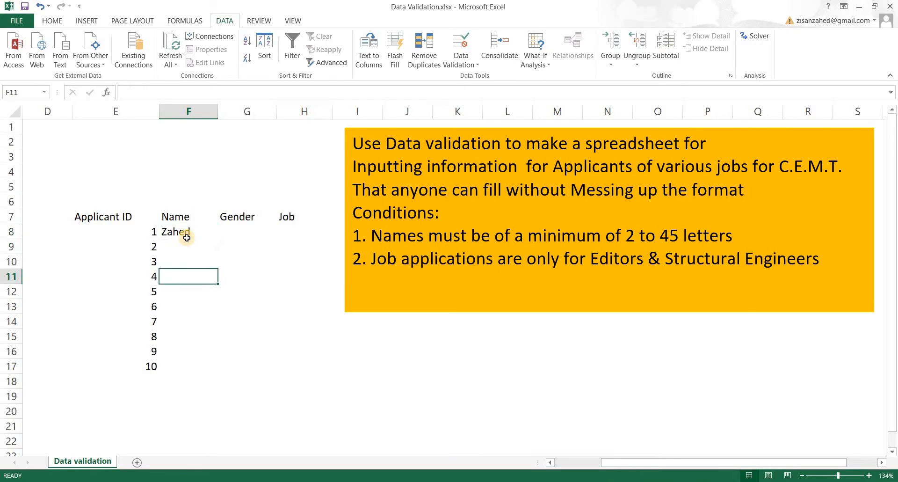
{"action": "left_click", "coordinate": [185, 257]}
{"action": "left_click", "coordinate": [186, 232]}
{"action": "left_click", "coordinate": [186, 277]}
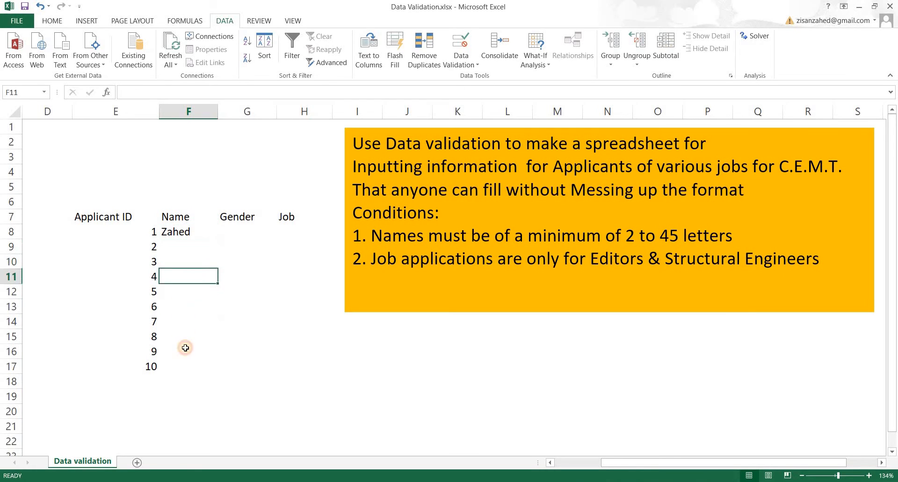
{"action": "left_click", "coordinate": [189, 262]}
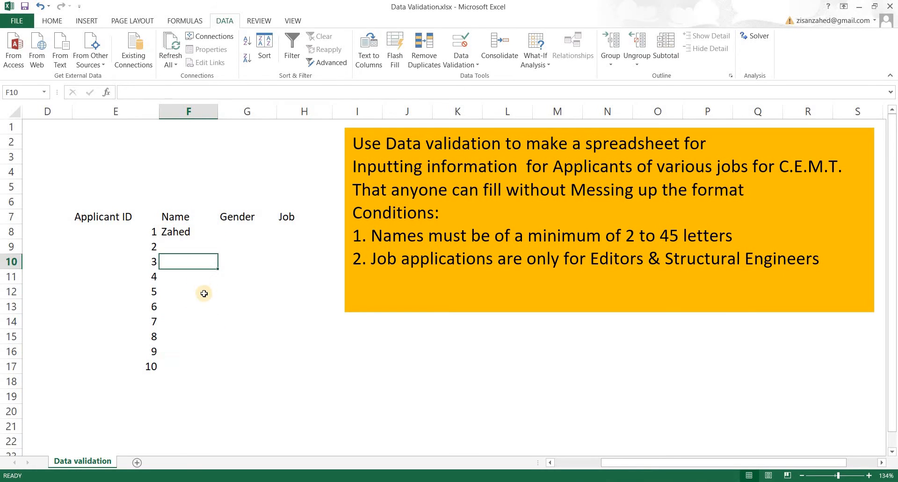
Step: Add a new worksheet to the workbook and select cell D9 on it
{"action": "left_click", "coordinate": [238, 230]}
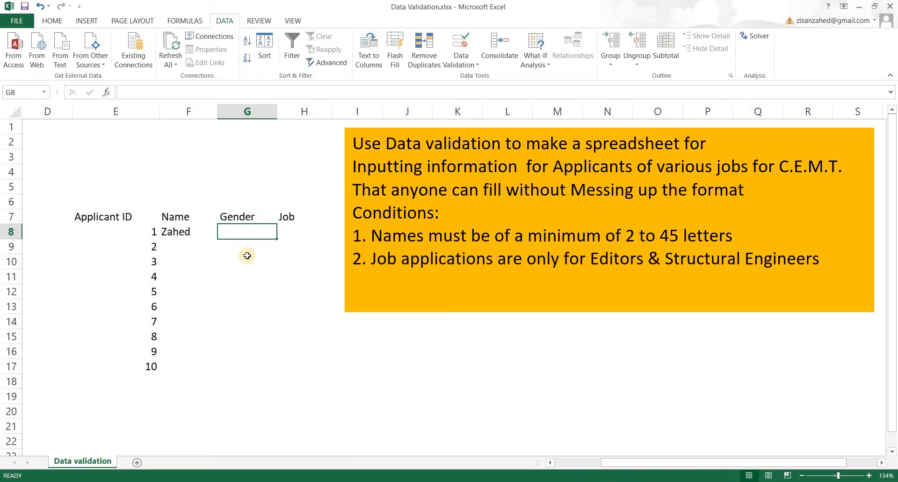
{"action": "left_click", "coordinate": [136, 463]}
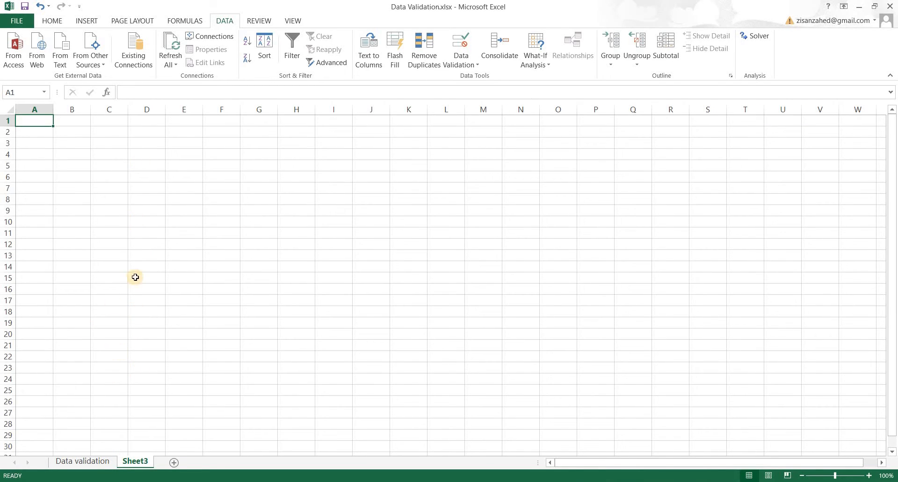
{"action": "left_click", "coordinate": [115, 201]}
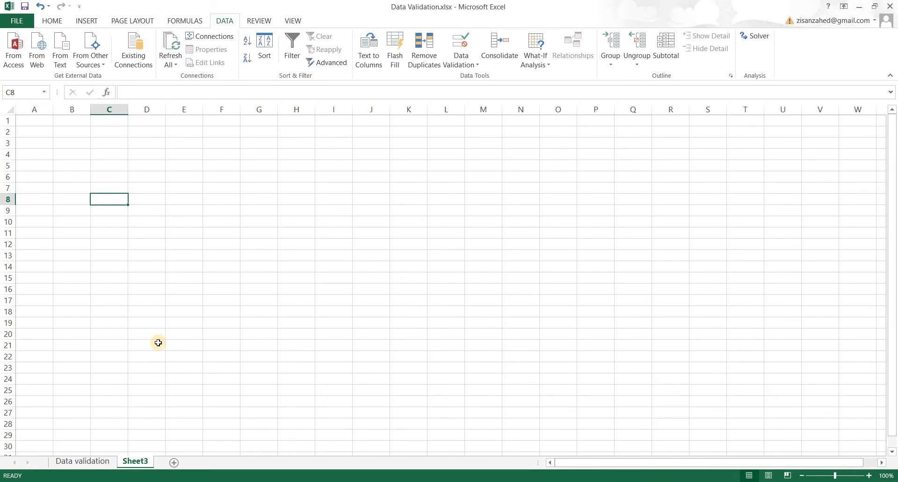
{"action": "left_click", "coordinate": [142, 206]}
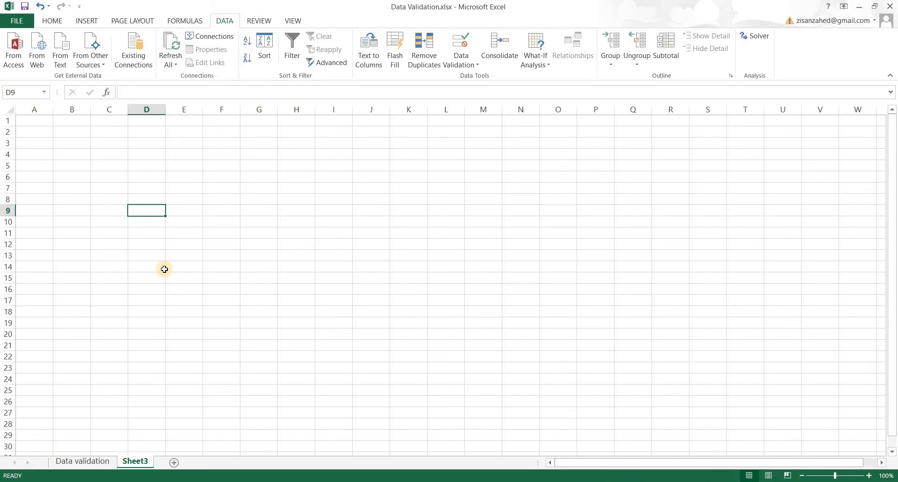
Step: Enter the heading Gender in D9 of Sheet3 and list Male, Female and Other below it in D10:D12
{"action": "type", "text": "Gender"}
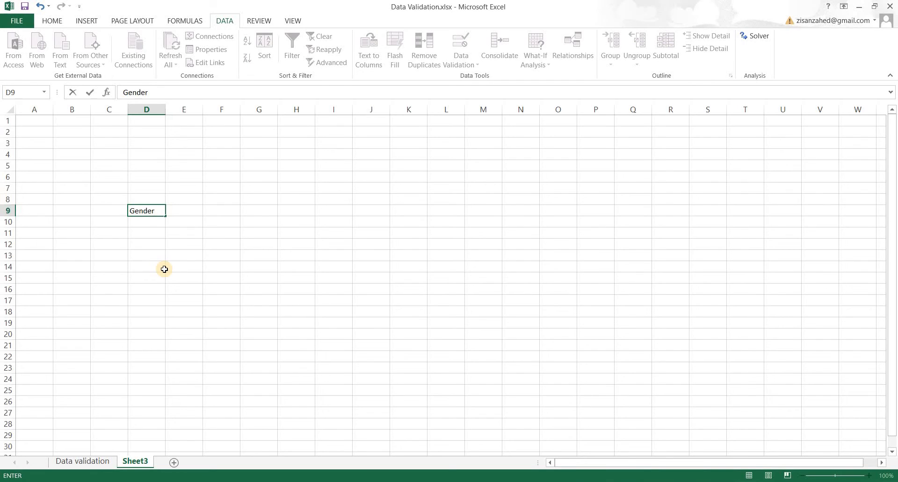
{"action": "key", "text": "Return"}
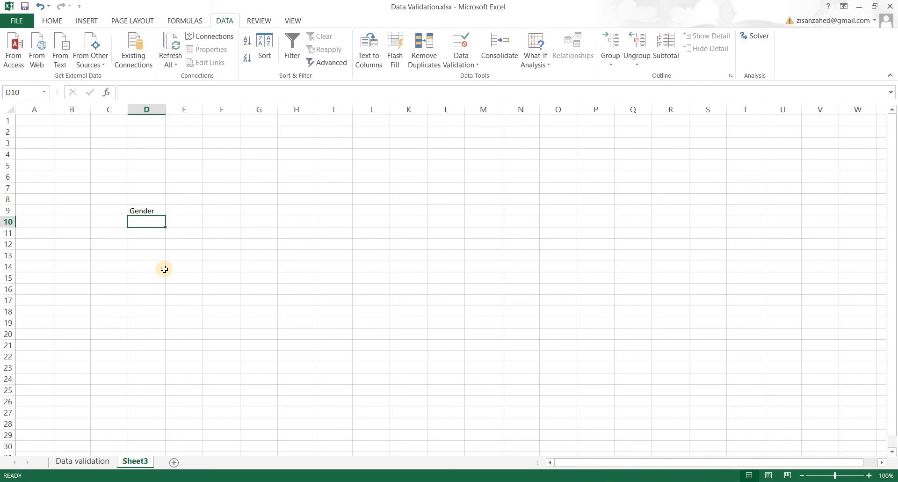
{"action": "type", "text": "Male"}
{"action": "key", "text": "Return"}
{"action": "type", "text": "Female"}
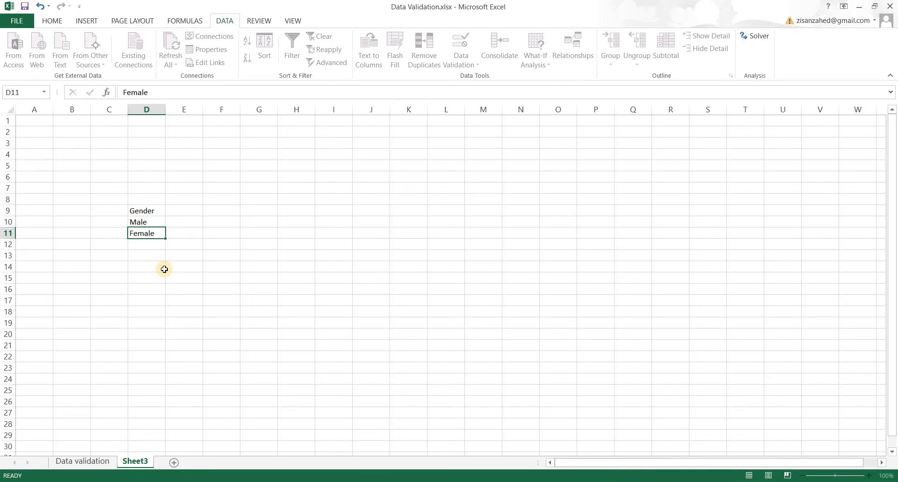
{"action": "key", "text": "Return"}
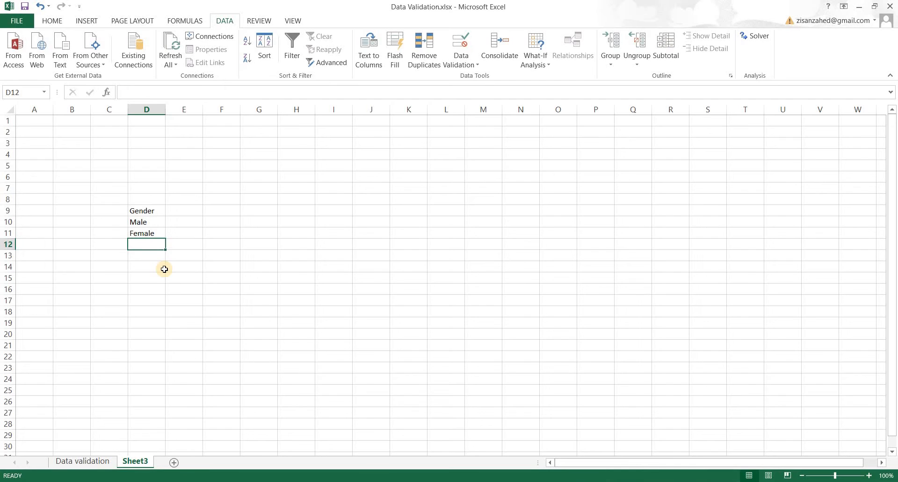
{"action": "type", "text": "Ot"}
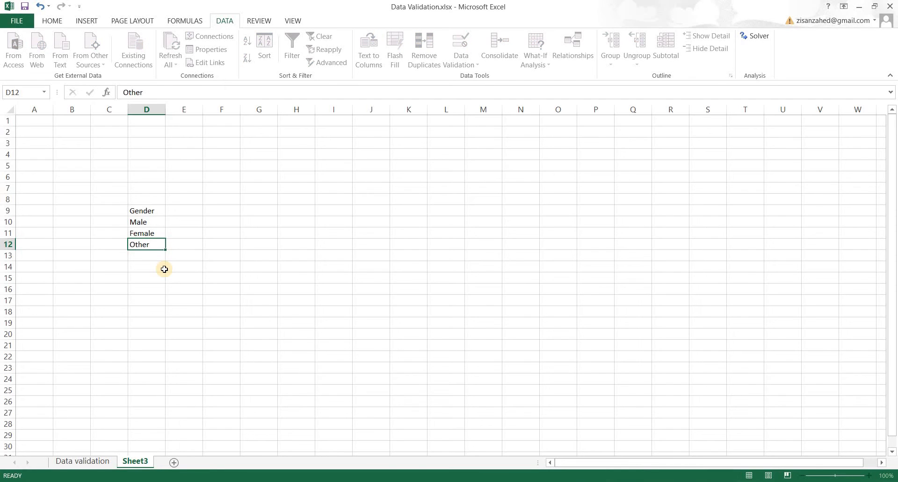
{"action": "type", "text": "her"}
{"action": "key", "text": "Return"}
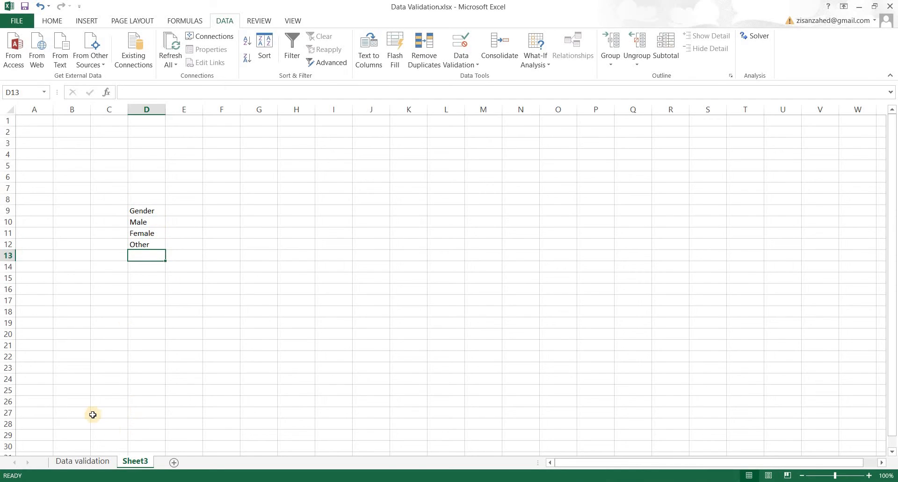
Step: Restrict the Gender cells G8:G17 on the Data validation sheet to a List sourced from Sheet3 cells D10:D12
{"action": "left_click", "coordinate": [94, 461]}
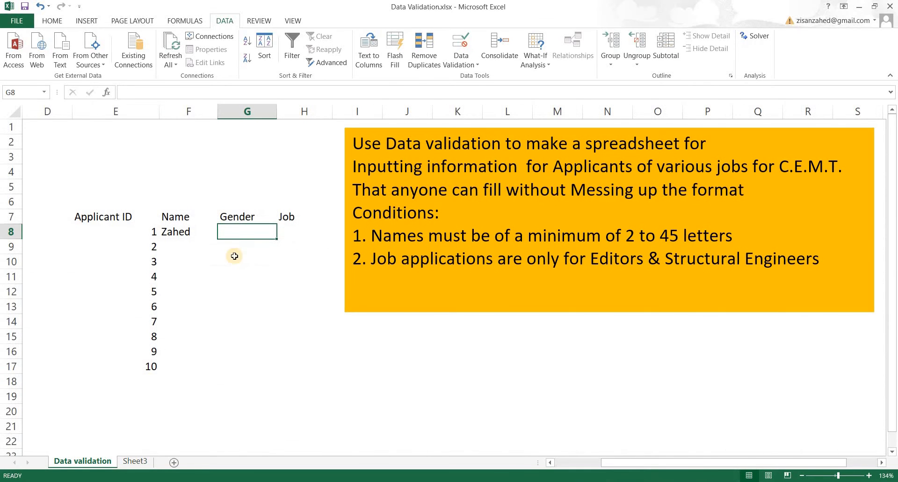
{"action": "left_click_drag", "start_coordinate": [243, 233], "coordinate": [242, 358]}
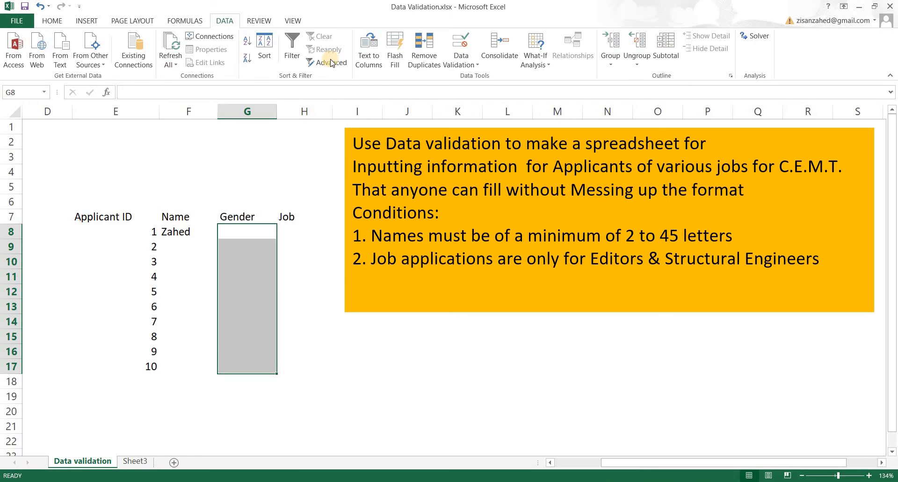
{"action": "left_click", "coordinate": [448, 56]}
{"action": "left_click", "coordinate": [440, 127]}
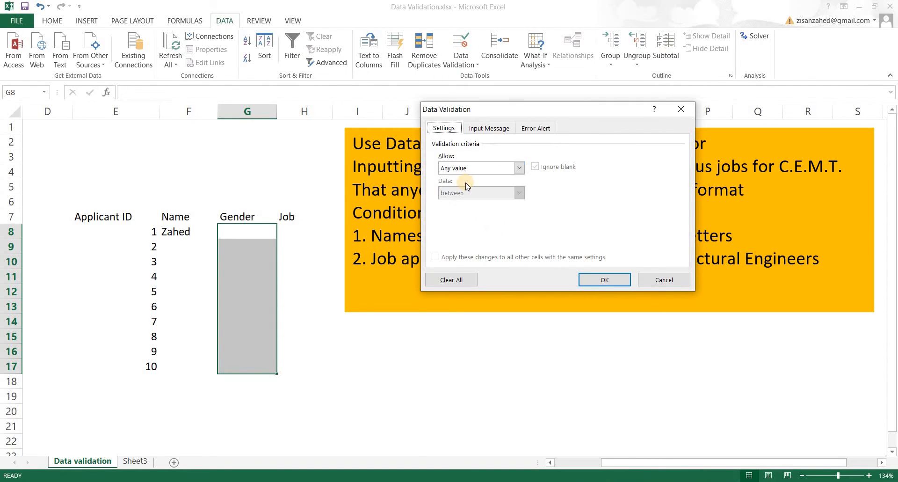
{"action": "left_click", "coordinate": [520, 168]}
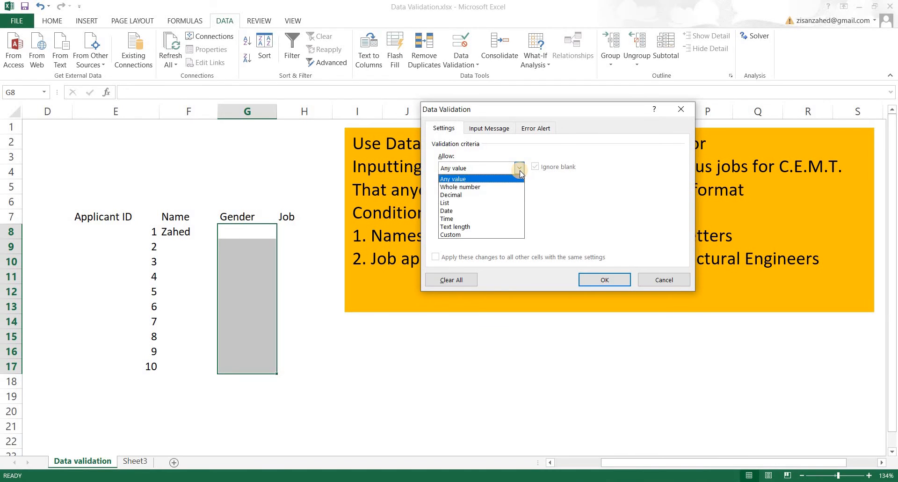
{"action": "left_click", "coordinate": [447, 202]}
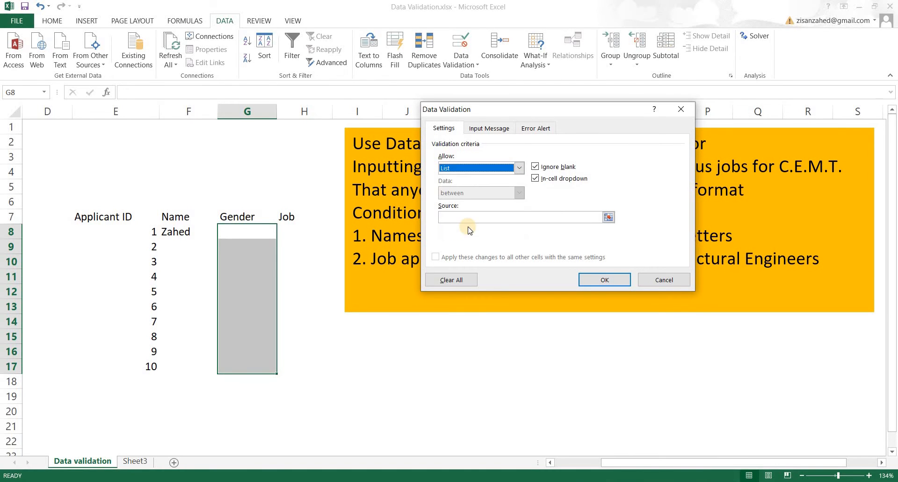
{"action": "left_click", "coordinate": [472, 220]}
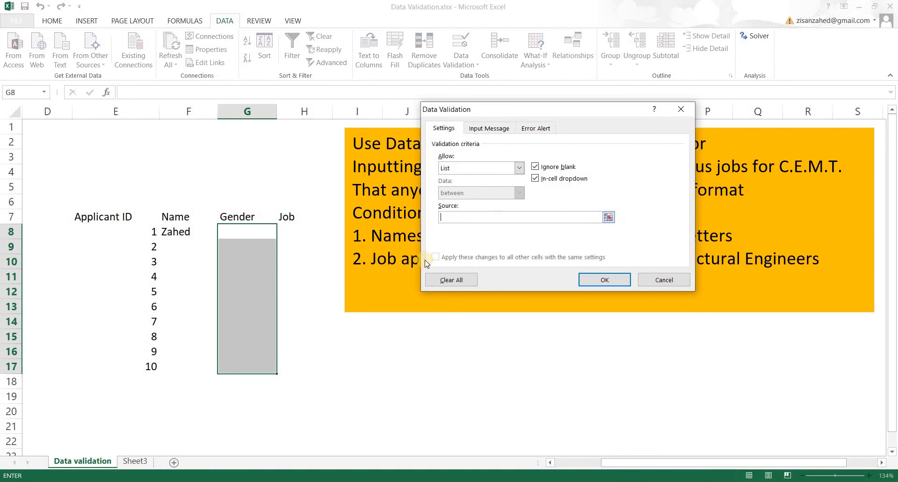
{"action": "left_click", "coordinate": [134, 462]}
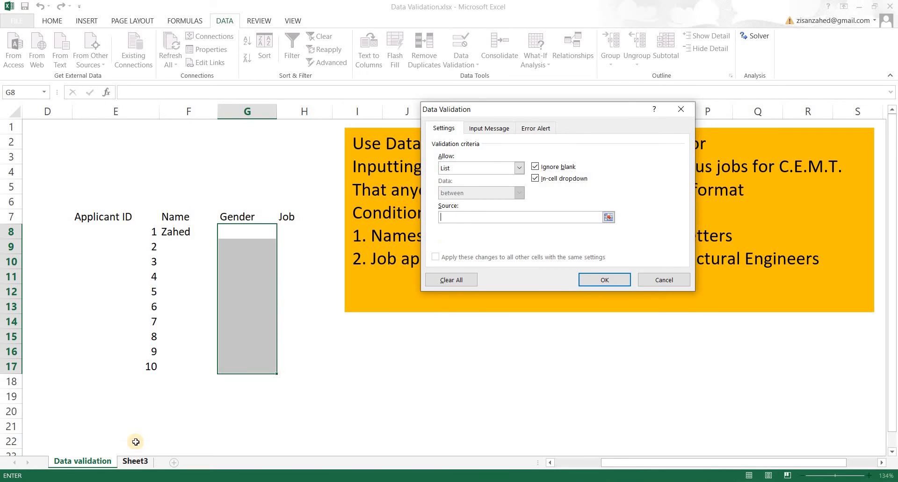
{"action": "left_click_drag", "start_coordinate": [142, 222], "coordinate": [151, 250]}
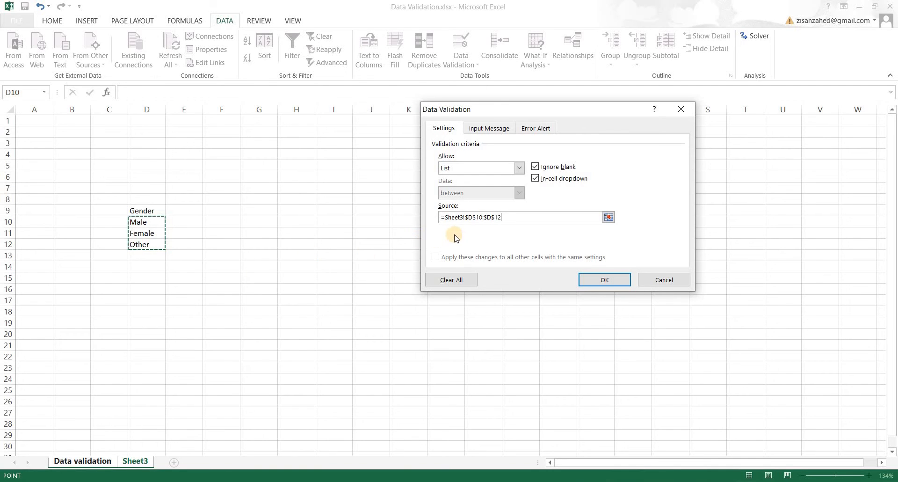
{"action": "left_click", "coordinate": [603, 281]}
{"action": "left_click", "coordinate": [312, 304]}
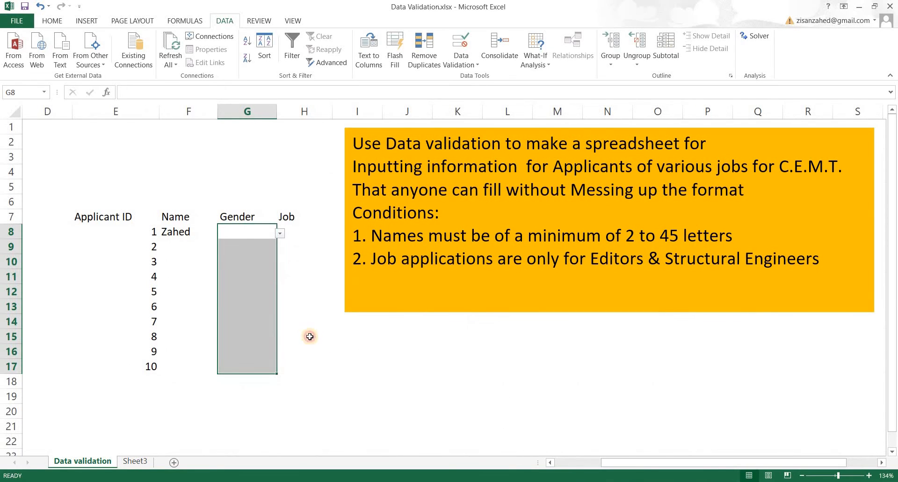
Step: Test the Gender restriction by entering "to" in cell G8, and cancel the entry
{"action": "left_click", "coordinate": [233, 233]}
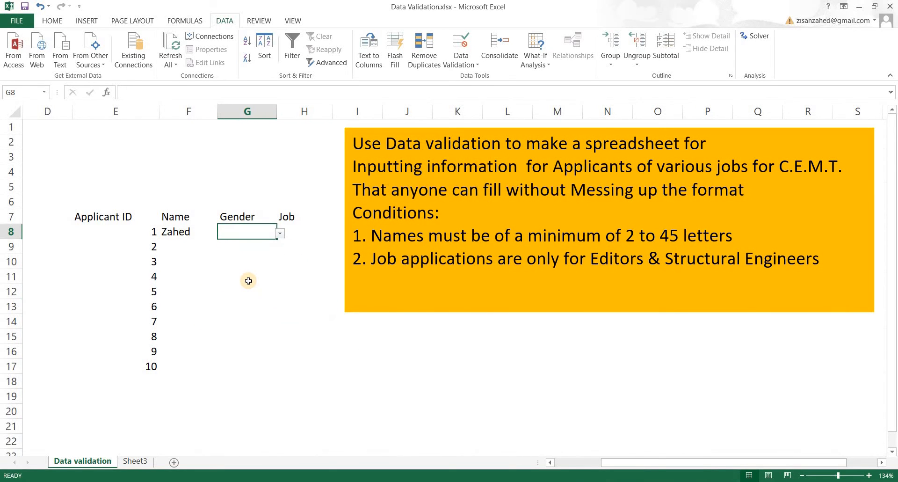
{"action": "type", "text": "to"}
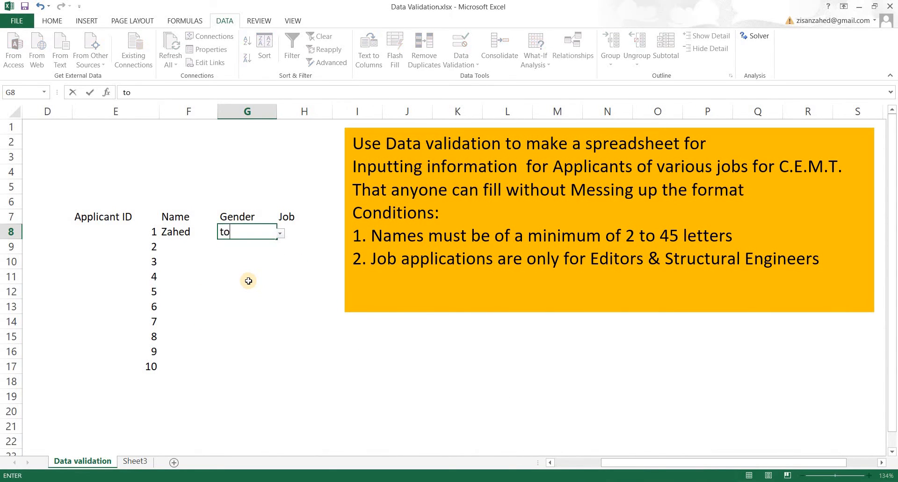
{"action": "key", "text": "Return"}
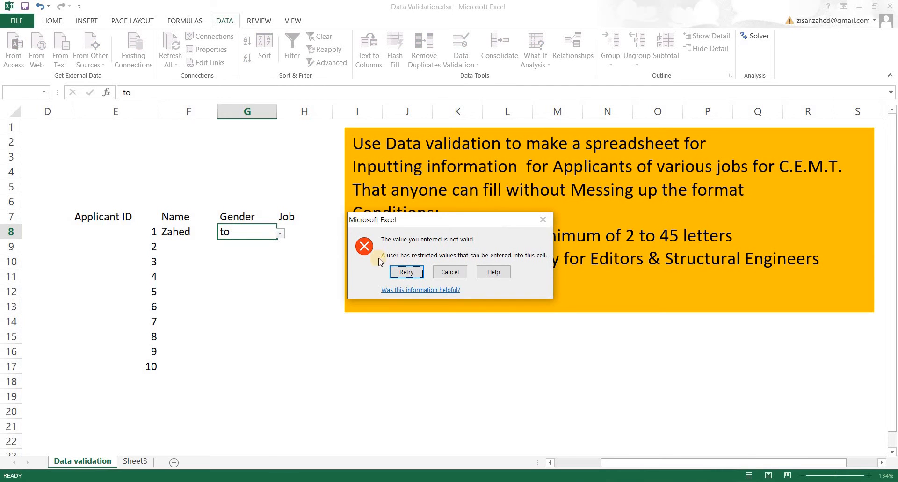
{"action": "left_click", "coordinate": [450, 273]}
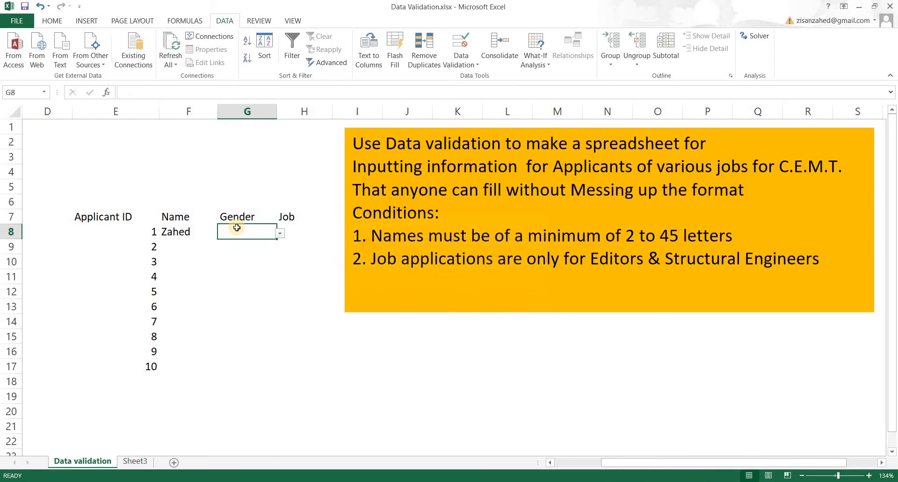
Step: Give the Gender cells G8:G17 a Stop error alert titled "Gender Please" with the message "You must enter a valid gender"
{"action": "left_click_drag", "start_coordinate": [249, 230], "coordinate": [241, 367]}
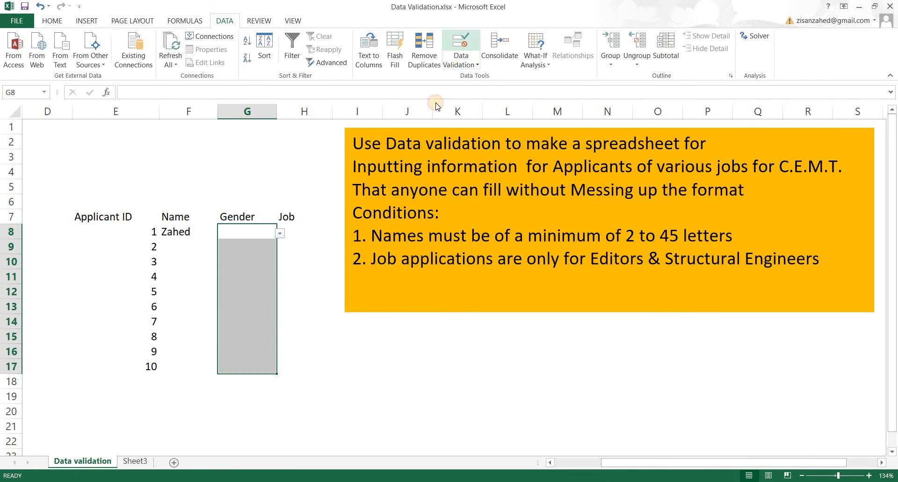
{"action": "left_click", "coordinate": [461, 45]}
{"action": "left_click", "coordinate": [527, 136]}
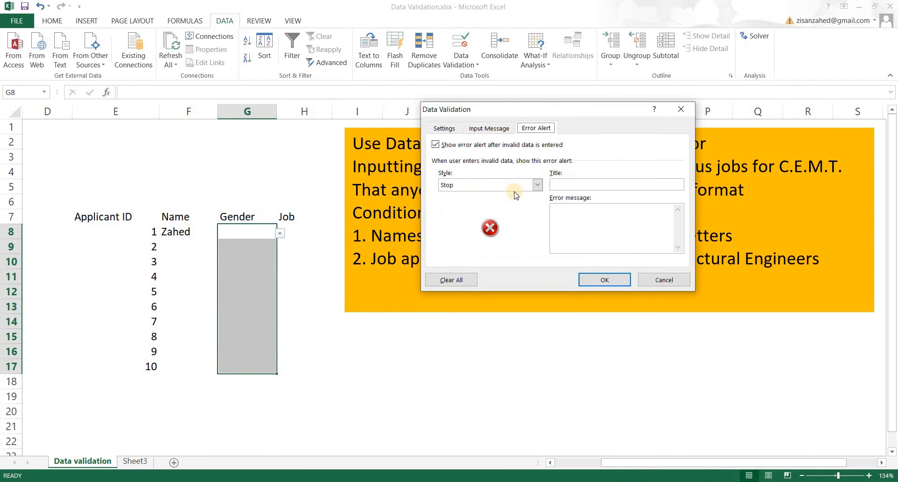
{"action": "left_click", "coordinate": [568, 184]}
{"action": "type", "text": "Gender Please"}
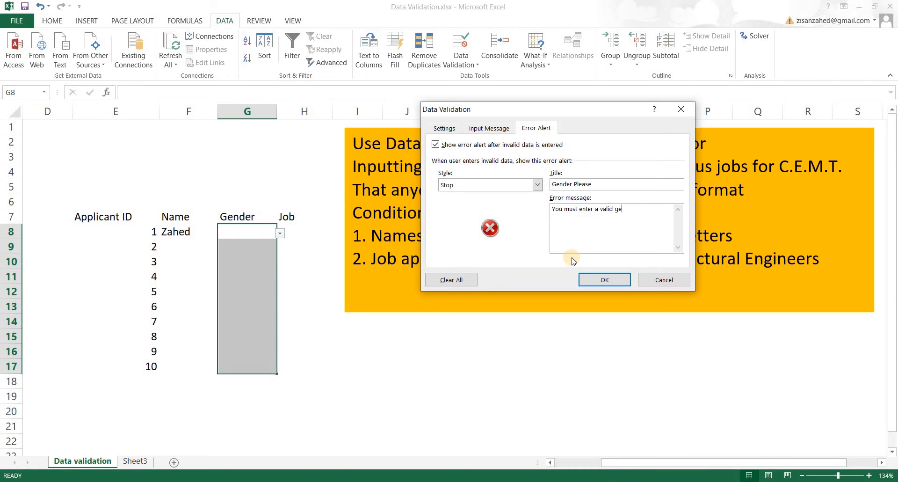
{"action": "left_click", "coordinate": [601, 280]}
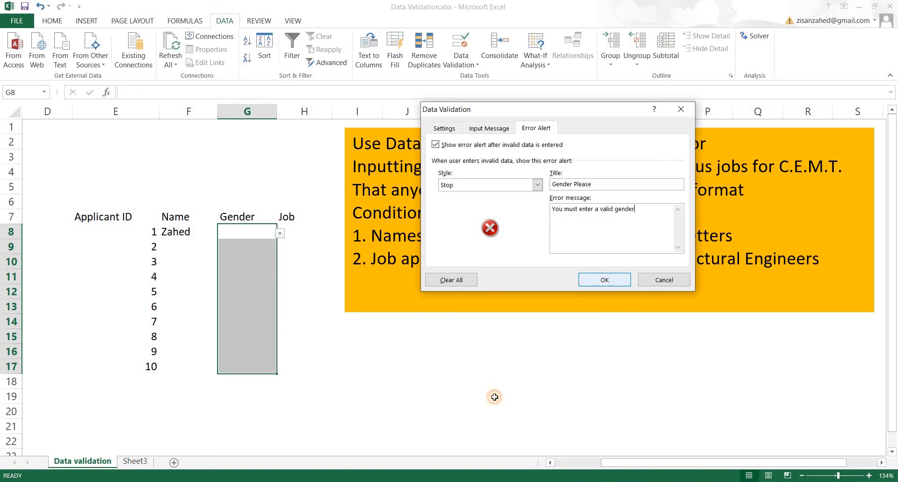
Step: Test the custom Gender error alert by entering "ti" in cell G8, and cancel the entry
{"action": "left_click", "coordinate": [305, 283]}
{"action": "left_click", "coordinate": [248, 231]}
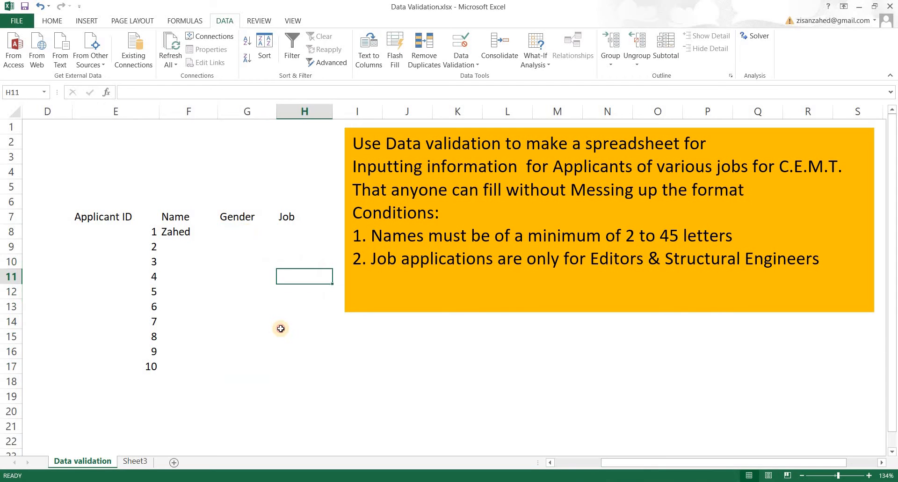
{"action": "type", "text": "ti"}
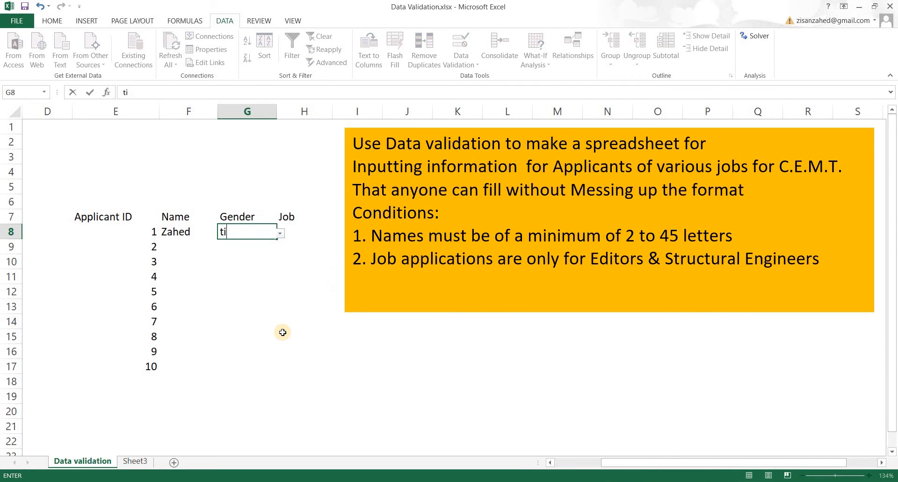
{"action": "key", "text": "Return"}
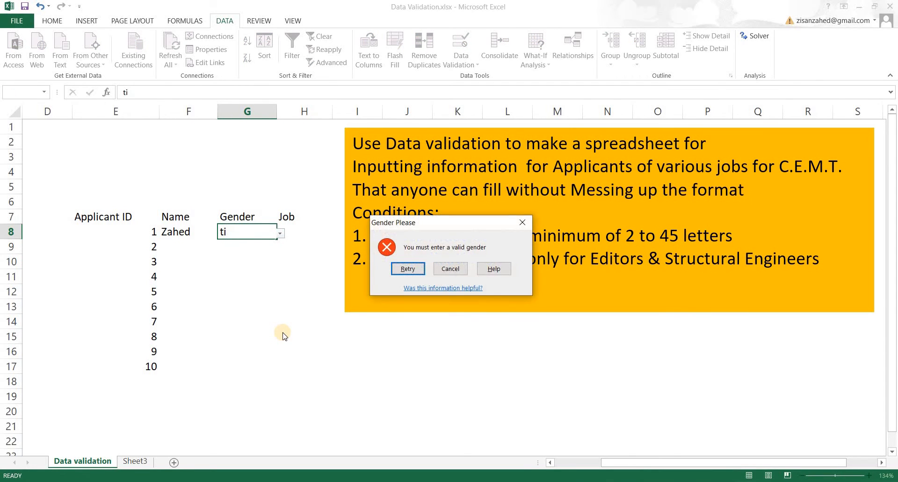
{"action": "left_click", "coordinate": [451, 269]}
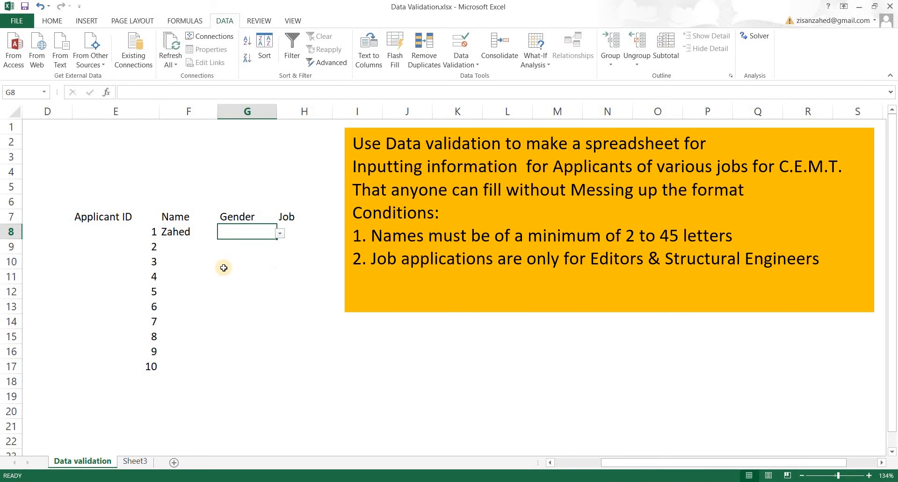
Step: Choose Male from the validation list as the first applicant's gender in G8
{"action": "left_click", "coordinate": [248, 262]}
{"action": "left_click", "coordinate": [247, 232]}
{"action": "left_click", "coordinate": [279, 233]}
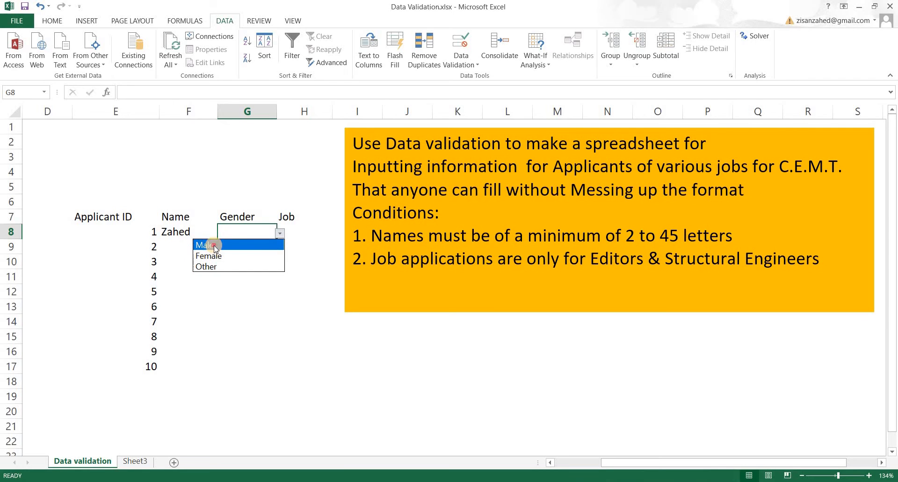
{"action": "left_click", "coordinate": [204, 245]}
{"action": "key", "text": "Return"}
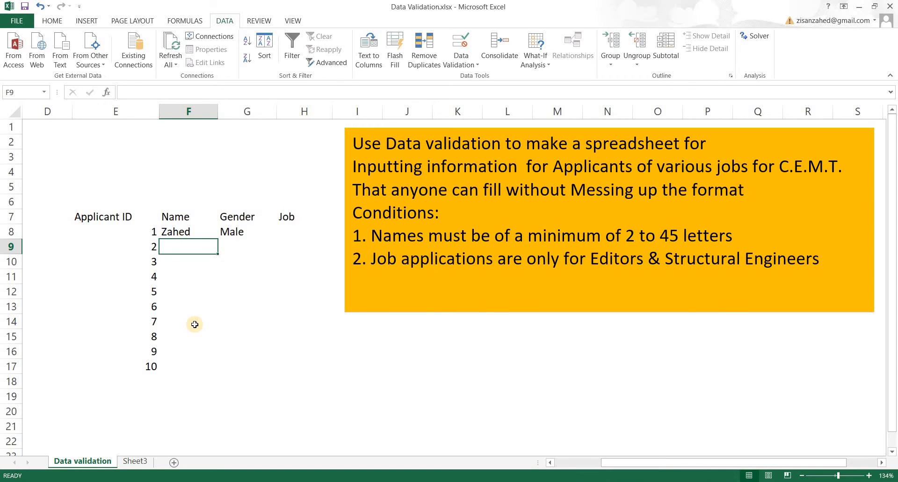
Step: Fill in the second applicant's row with the name Girl in F9 and the listed gender Female in G9
{"action": "type", "text": "G"}
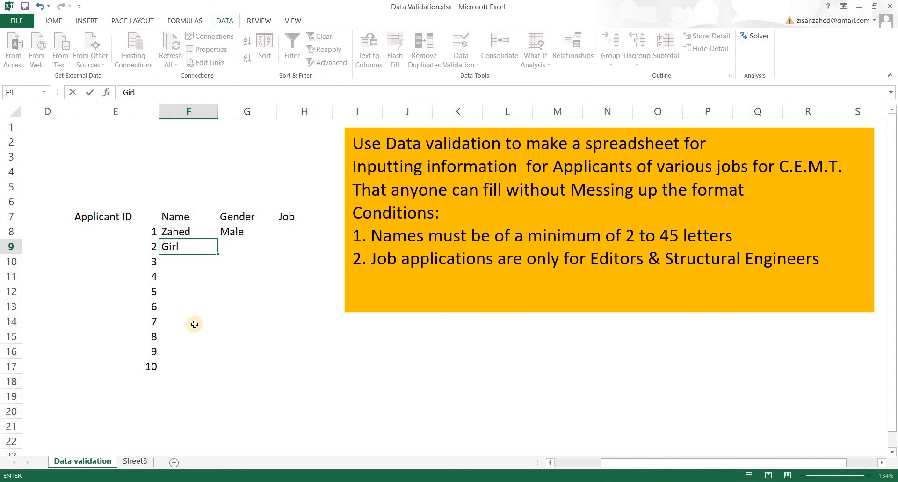
{"action": "type", "text": "irl"}
{"action": "key", "text": "Tab"}
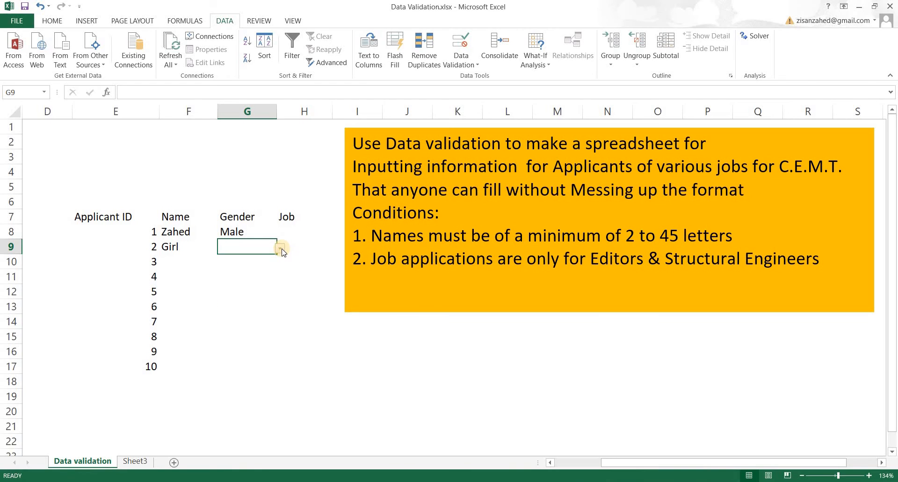
{"action": "left_click", "coordinate": [280, 248]}
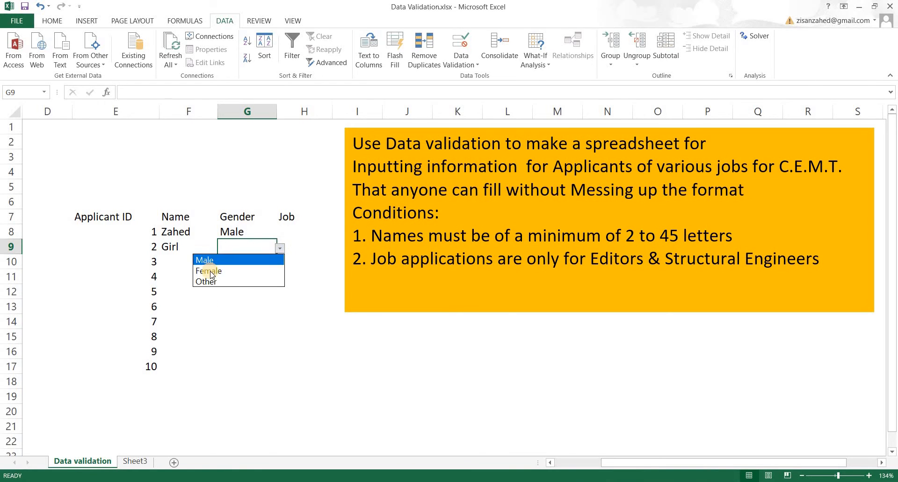
{"action": "left_click", "coordinate": [225, 271]}
{"action": "key", "text": "Return"}
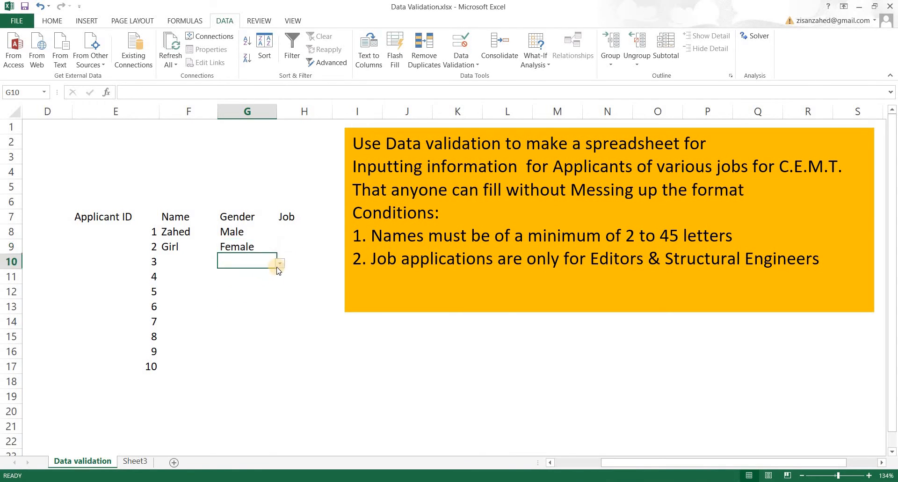
Step: Try the listed genders Other and Male for the third applicant in G10, and settle on Female
{"action": "left_click", "coordinate": [280, 264]}
{"action": "left_click", "coordinate": [248, 296]}
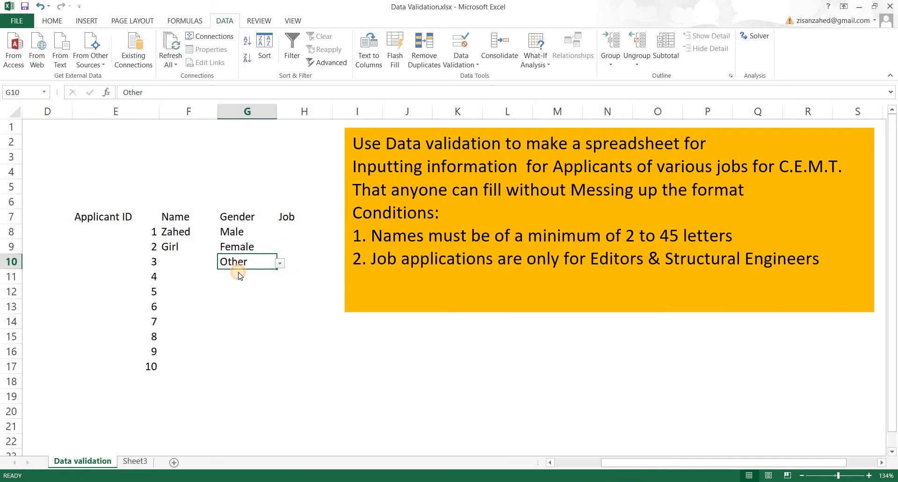
{"action": "left_click", "coordinate": [280, 264]}
{"action": "left_click", "coordinate": [256, 275]}
{"action": "left_click", "coordinate": [280, 264]}
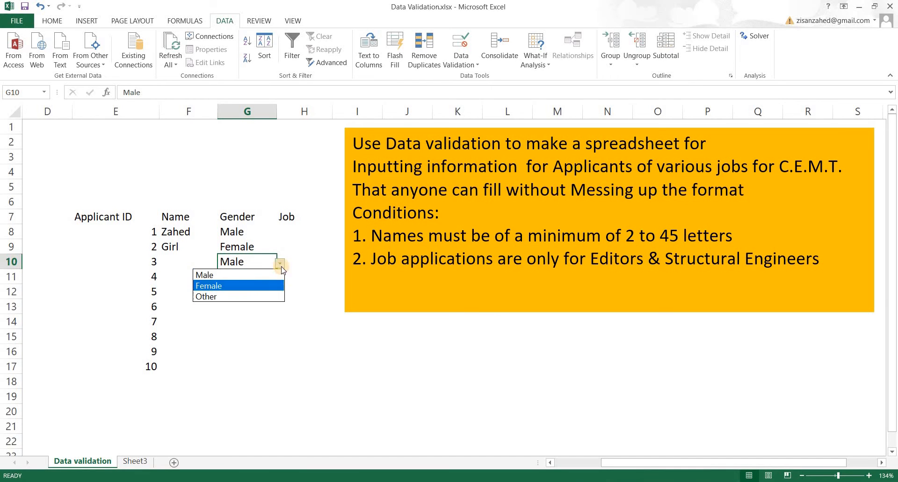
{"action": "left_click", "coordinate": [269, 285]}
{"action": "key", "text": "Return"}
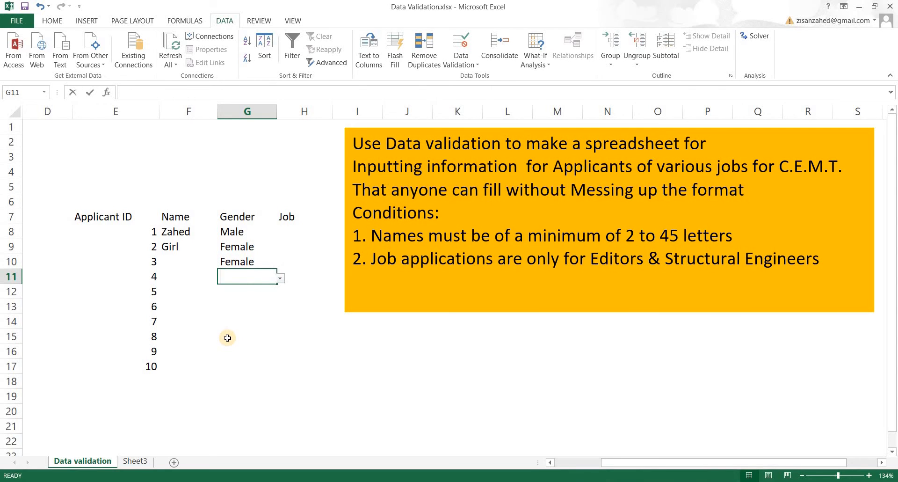
Step: Enter the gender Male for the fourth applicant in G11 and Female for the fifth in G12
{"action": "type", "text": "Male"}
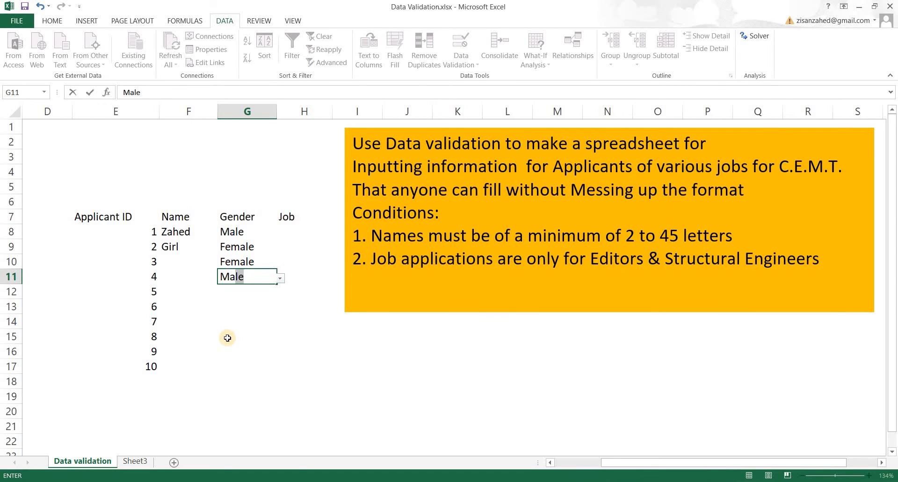
{"action": "key", "text": "Return"}
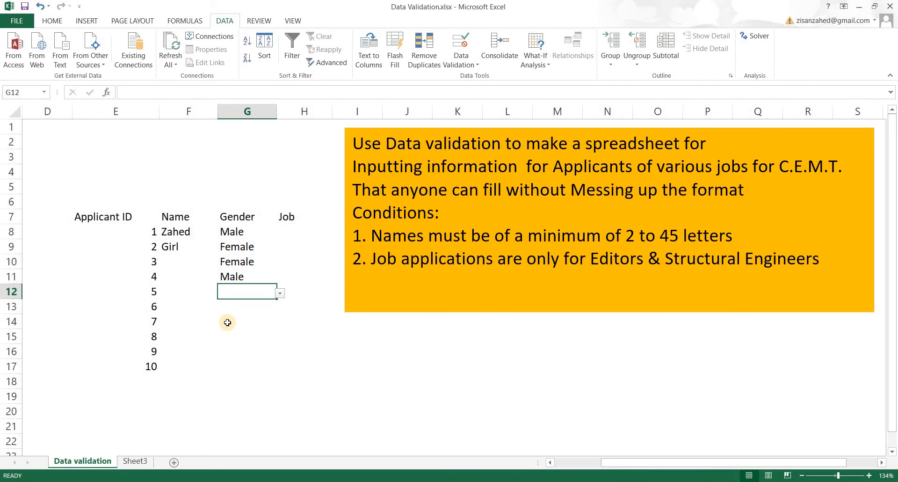
{"action": "type", "text": "female"}
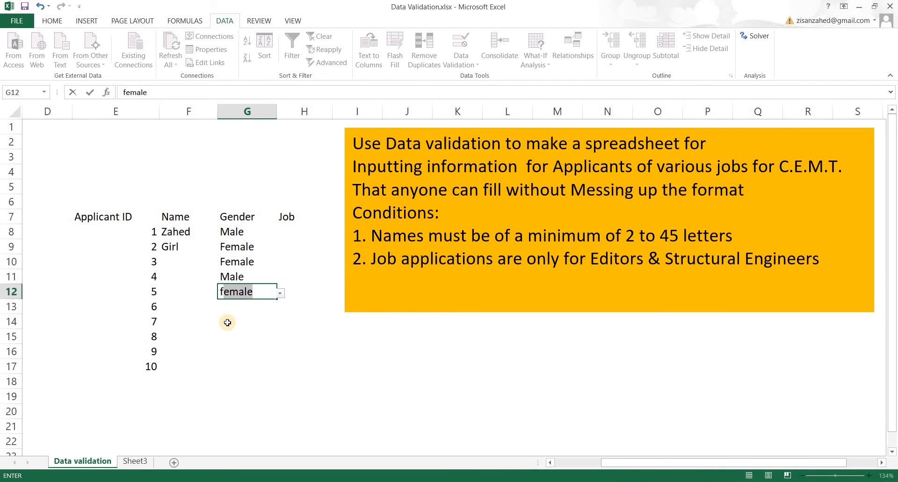
{"action": "key", "text": "Return"}
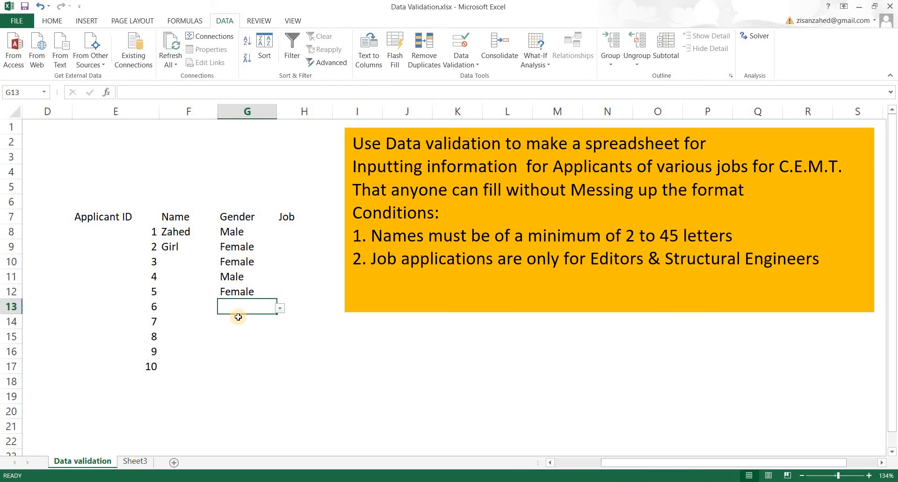
{"action": "key", "text": "Up"}
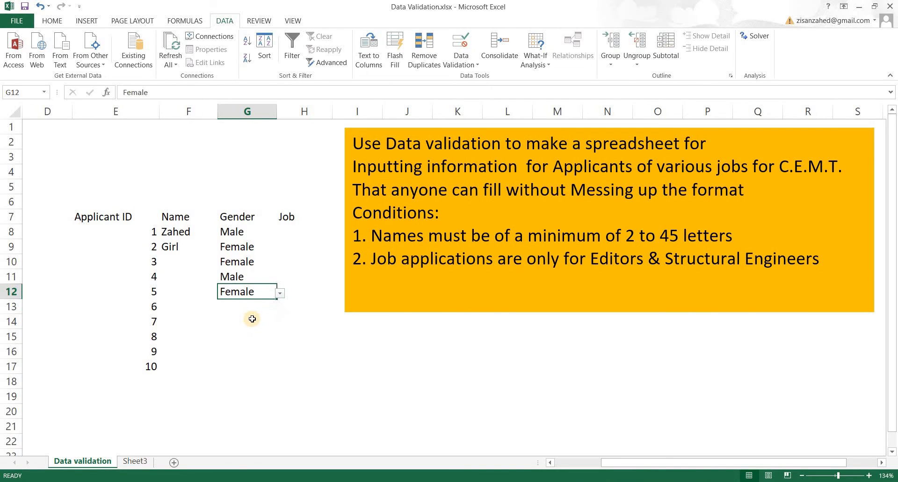
{"action": "left_click", "coordinate": [278, 294]}
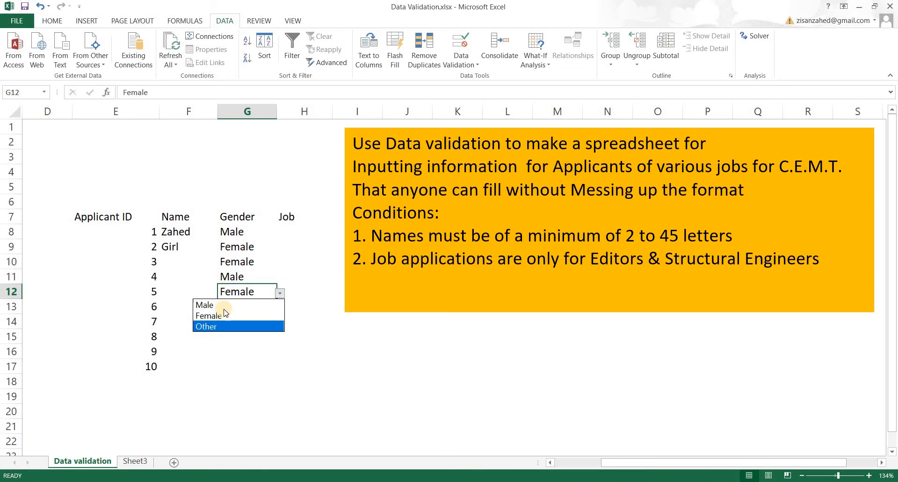
{"action": "left_click", "coordinate": [287, 337]}
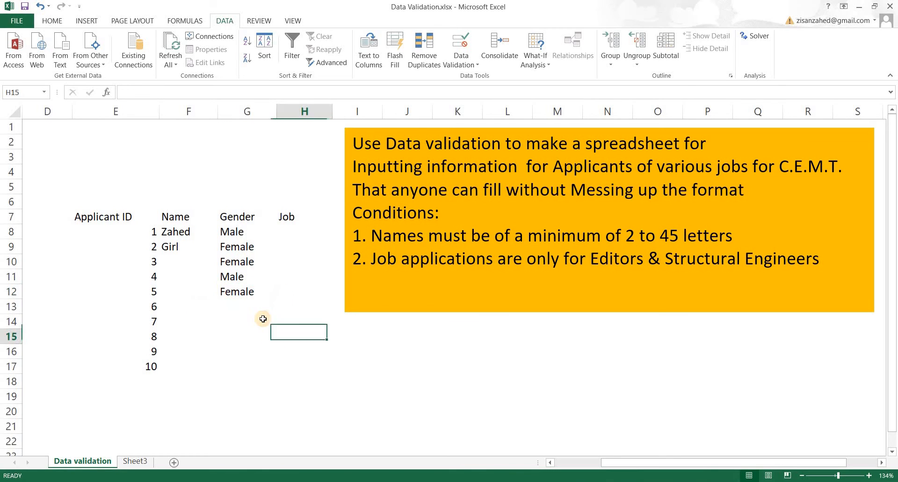
{"action": "left_click_drag", "start_coordinate": [243, 231], "coordinate": [236, 292]}
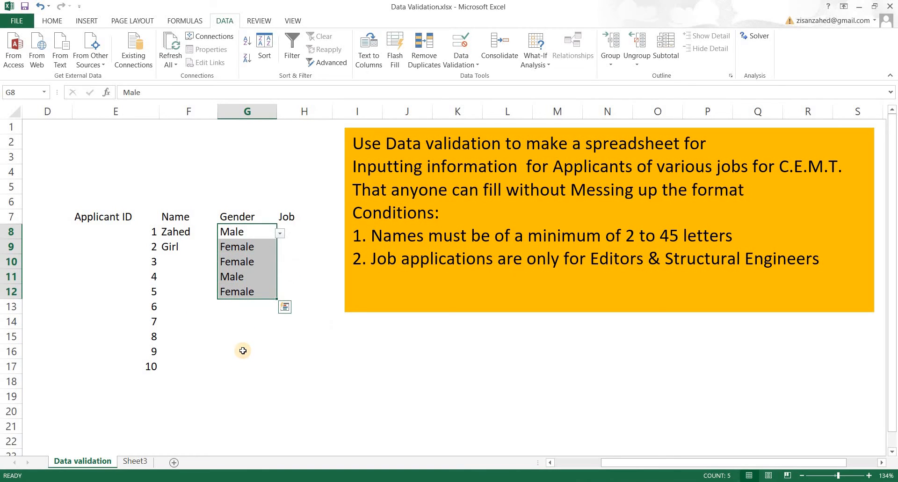
{"action": "left_click", "coordinate": [331, 352]}
{"action": "left_click", "coordinate": [288, 231]}
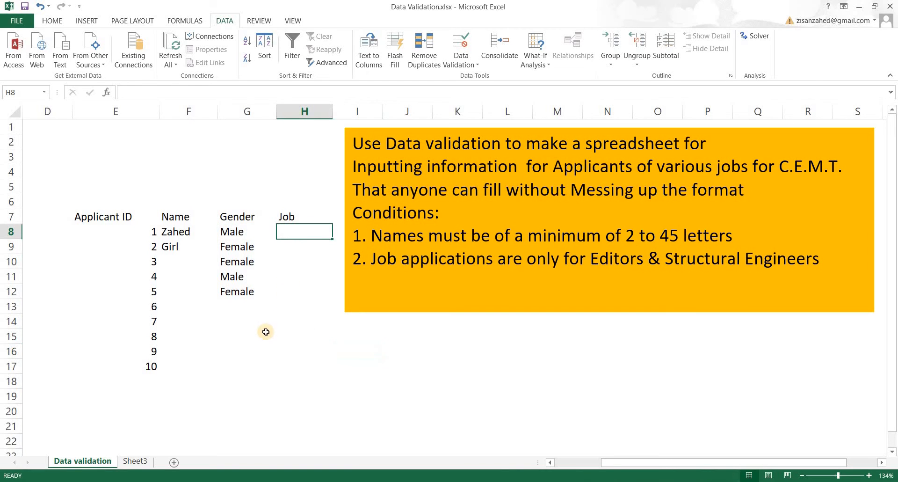
Step: Add the header Job in cell F9 of Sheet3, beside the Gender list
{"action": "left_click", "coordinate": [135, 460]}
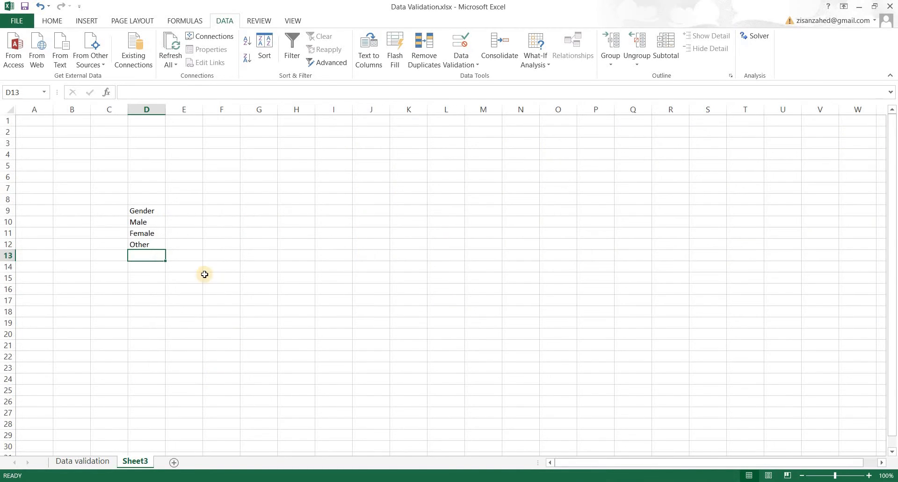
{"action": "left_click", "coordinate": [208, 210]}
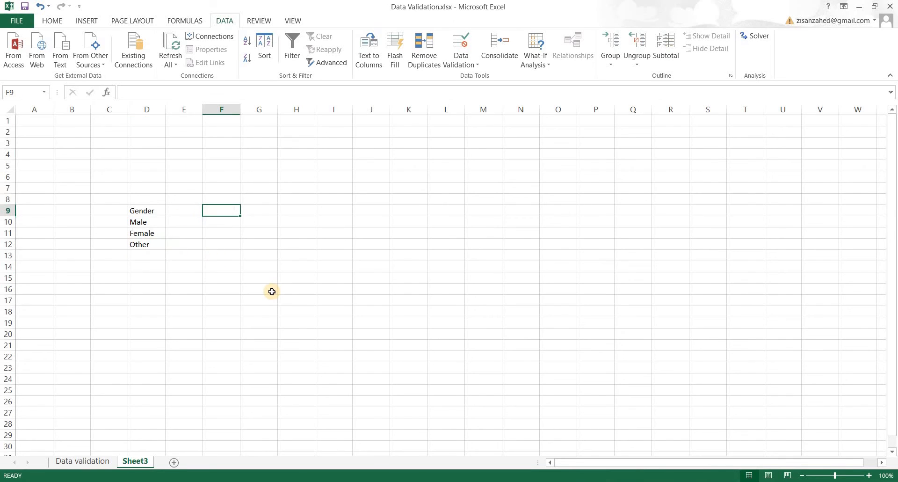
{"action": "type", "text": "Job"}
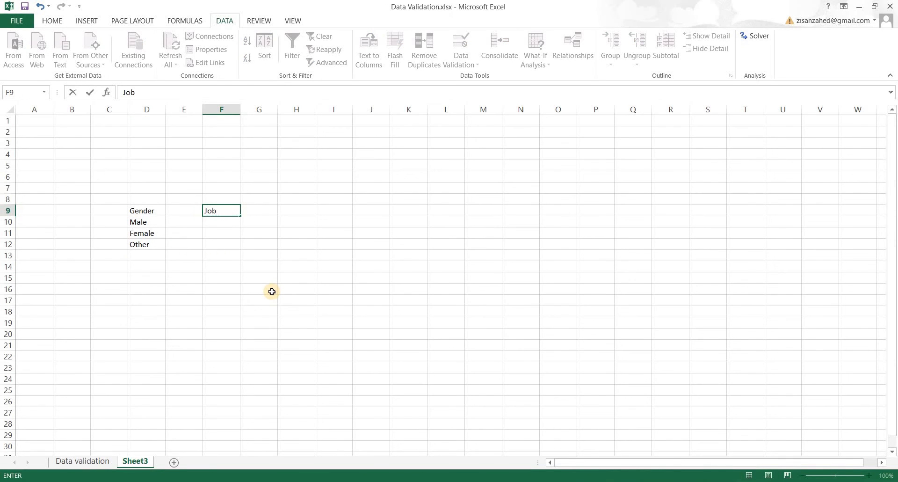
{"action": "key", "text": "Return"}
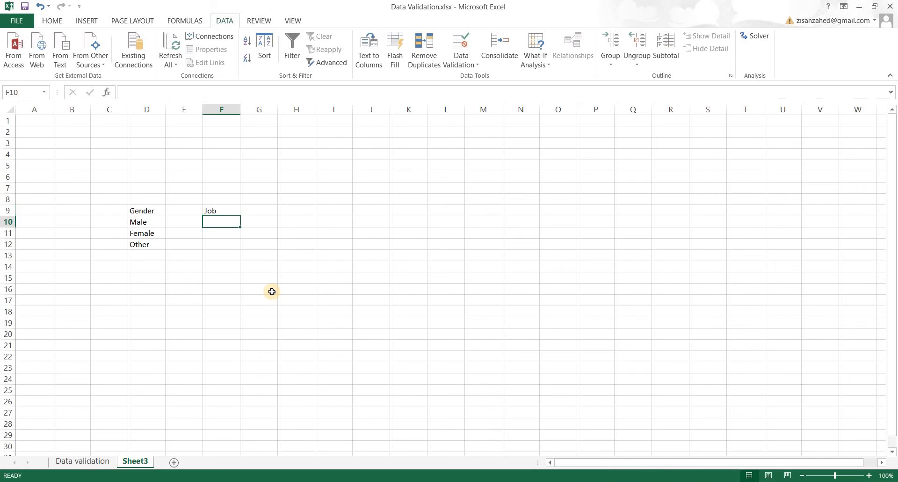
Step: List the permitted jobs under the Job header on Sheet3, with Editors in F10 and Structural Engineer in F11
{"action": "left_click", "coordinate": [85, 461]}
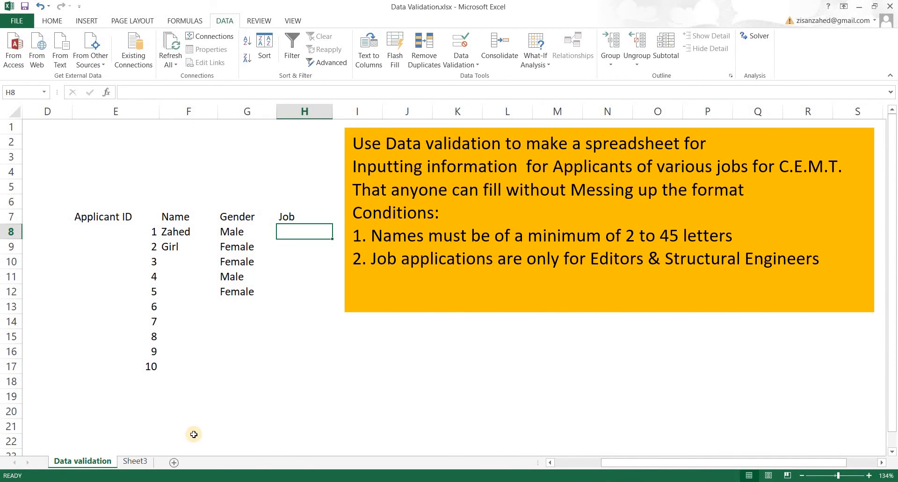
{"action": "left_click", "coordinate": [136, 460]}
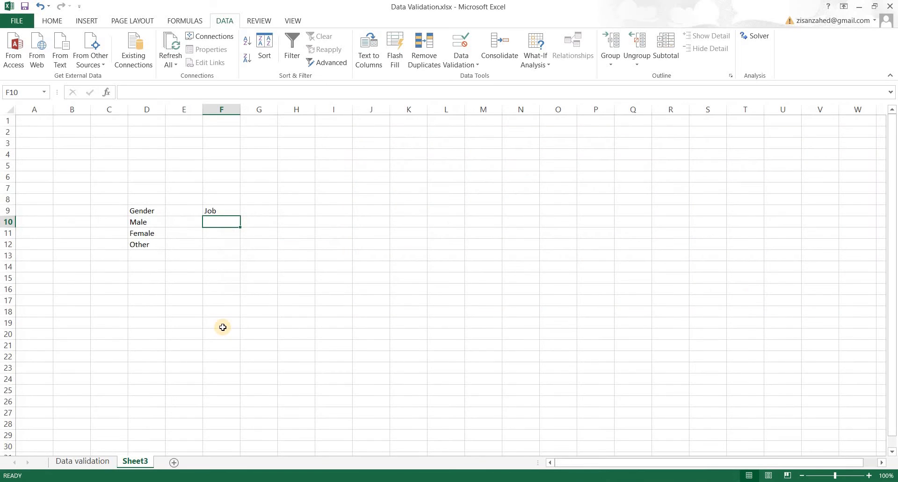
{"action": "type", "text": "Ed"}
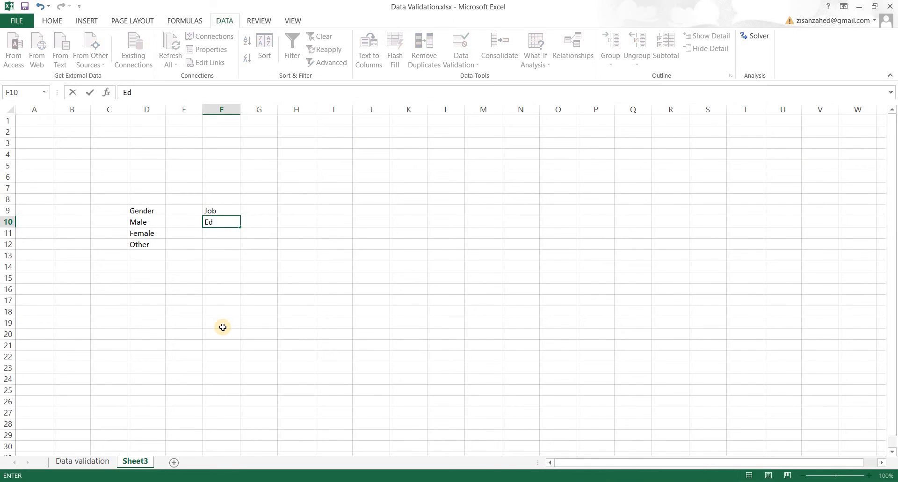
{"action": "type", "text": "itors"}
{"action": "key", "text": "Return"}
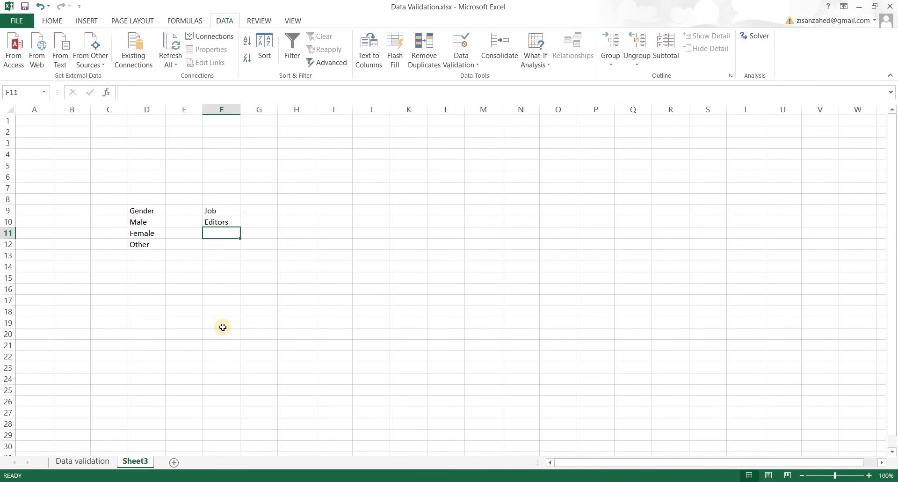
{"action": "type", "text": "Structural Engineer"}
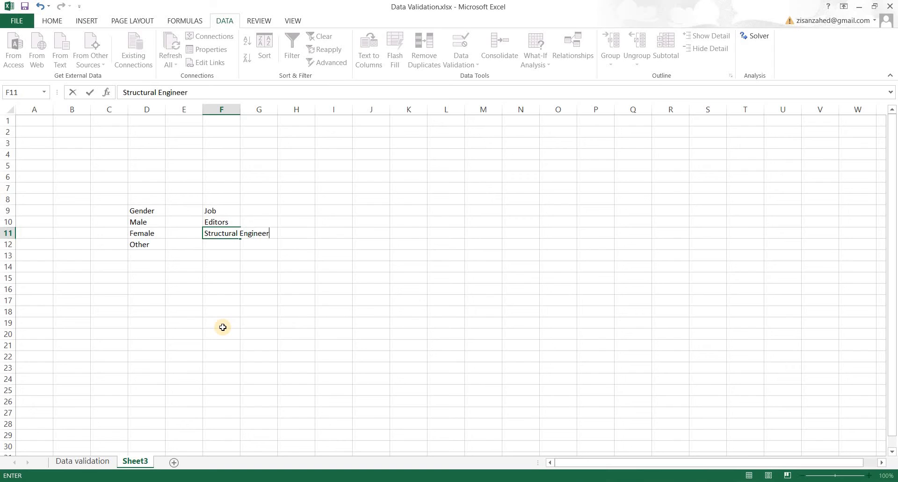
{"action": "key", "text": "Return"}
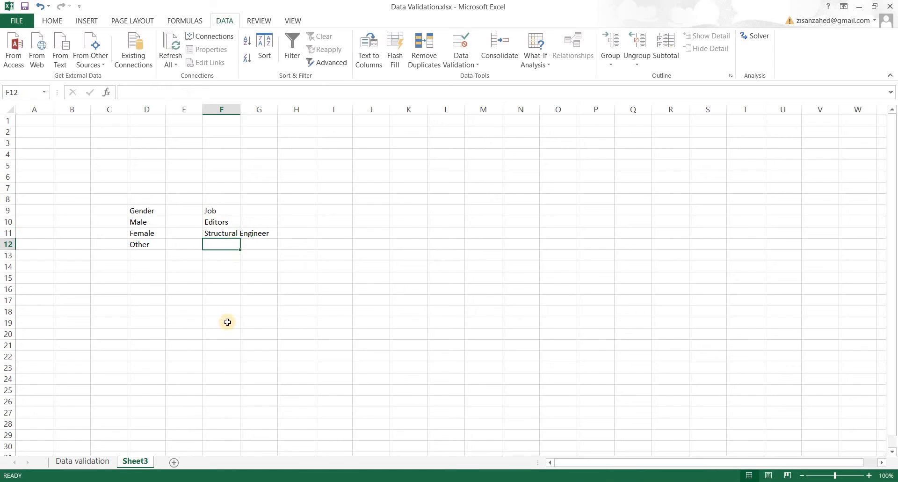
Step: Correct the job in Sheet3 cell F10 to Editor and widen column F to fit the job titles
{"action": "left_click", "coordinate": [235, 222]}
{"action": "key", "text": "F2"}
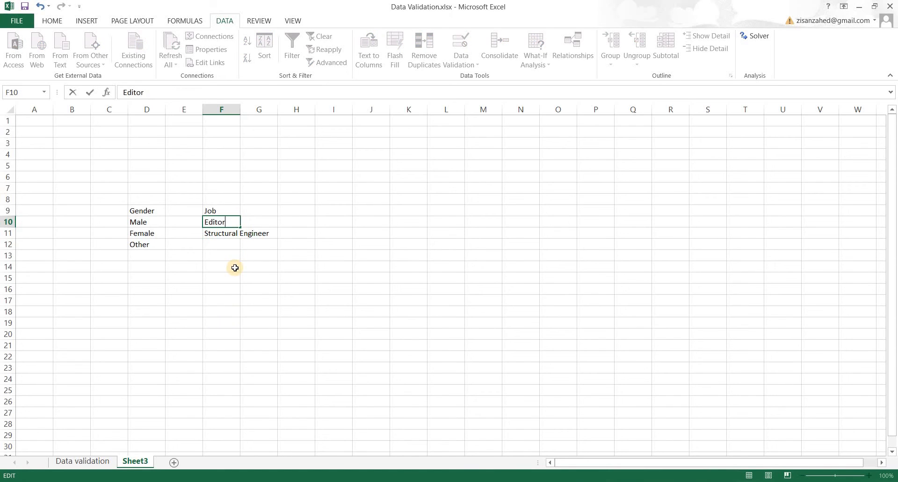
{"action": "left_click", "coordinate": [234, 267]}
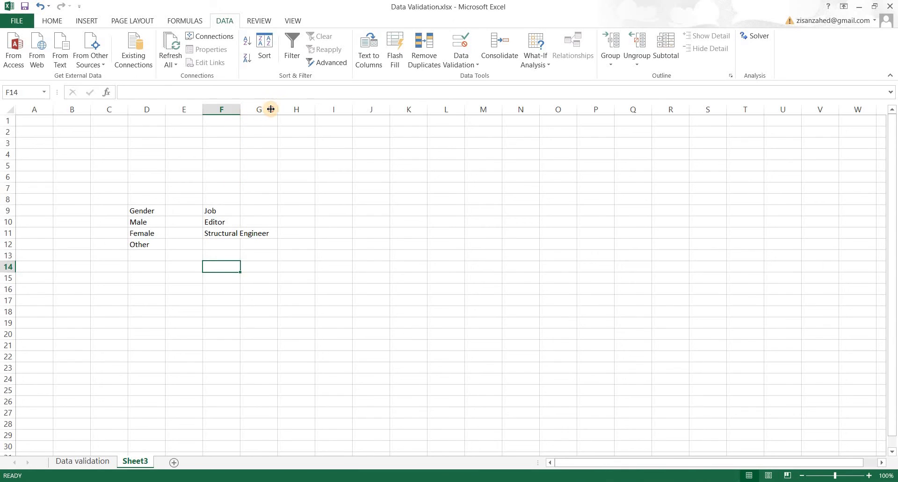
{"action": "left_click_drag", "start_coordinate": [271, 109], "coordinate": [276, 145]}
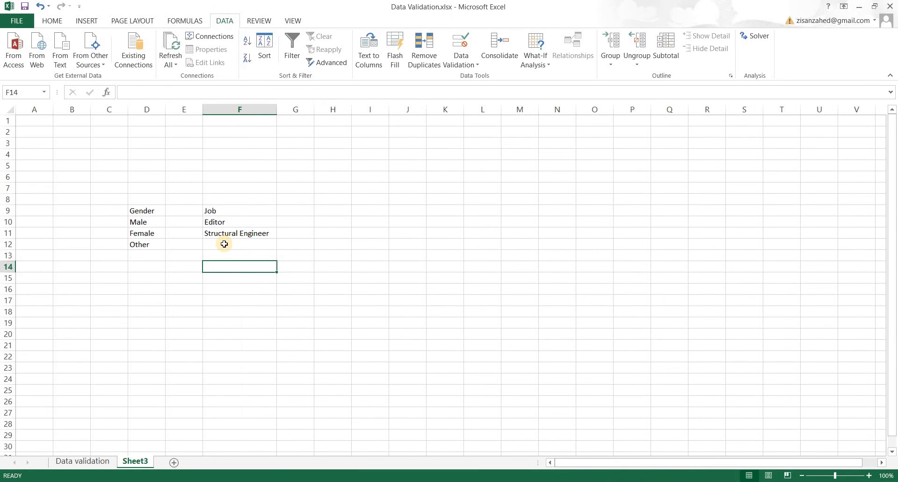
{"action": "key", "text": "Up"}
{"action": "key", "text": "Up"}
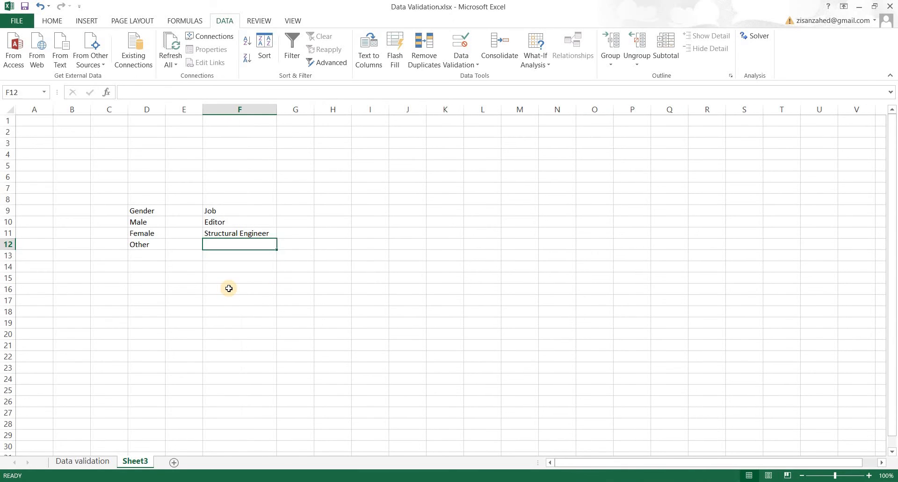
Step: Define the workbook-scoped name job for the job titles in Sheet3 cells F10:F11, and dismiss the name alert
{"action": "left_click", "coordinate": [84, 462]}
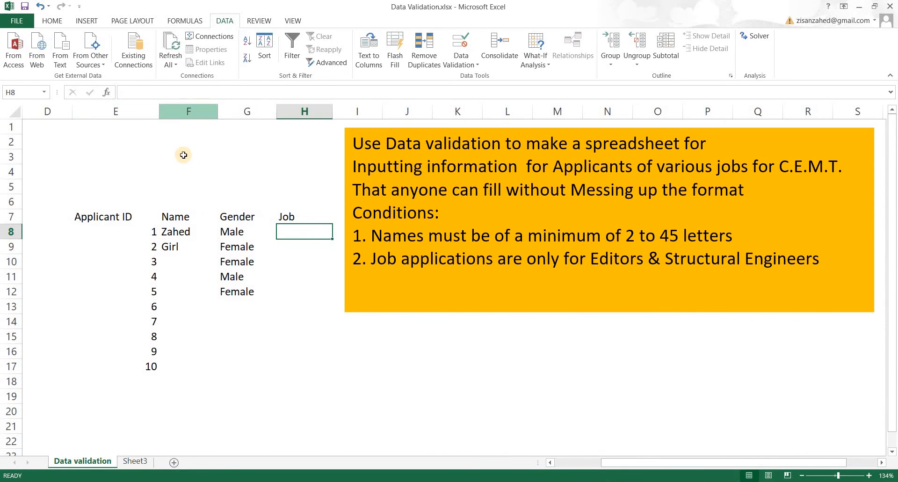
{"action": "left_click", "coordinate": [183, 20]}
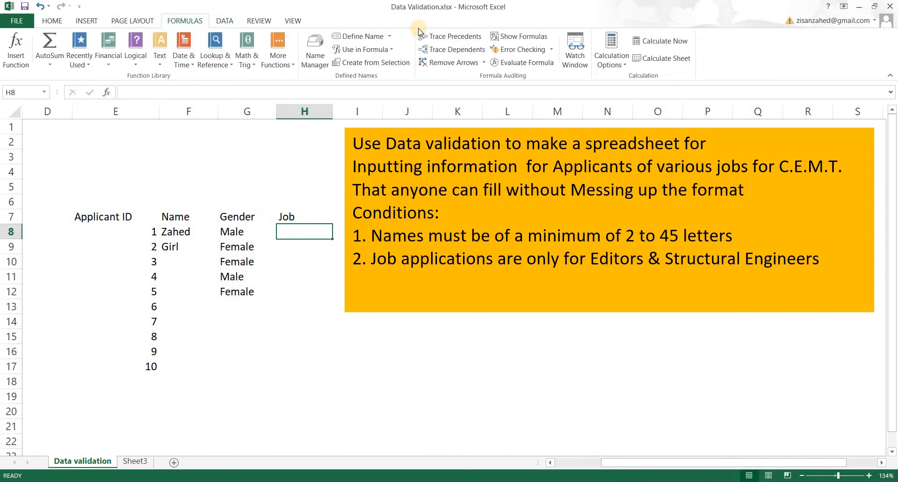
{"action": "left_click", "coordinate": [354, 38]}
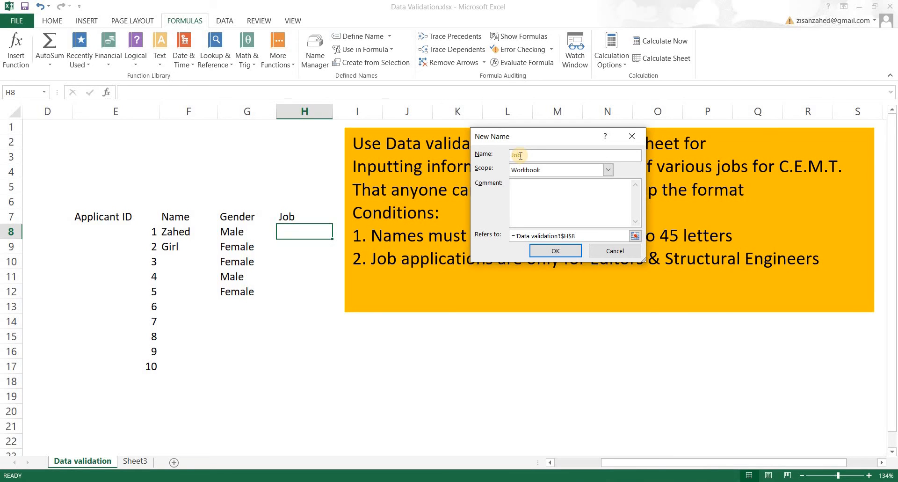
{"action": "left_click", "coordinate": [504, 155]}
{"action": "left_click", "coordinate": [582, 233]}
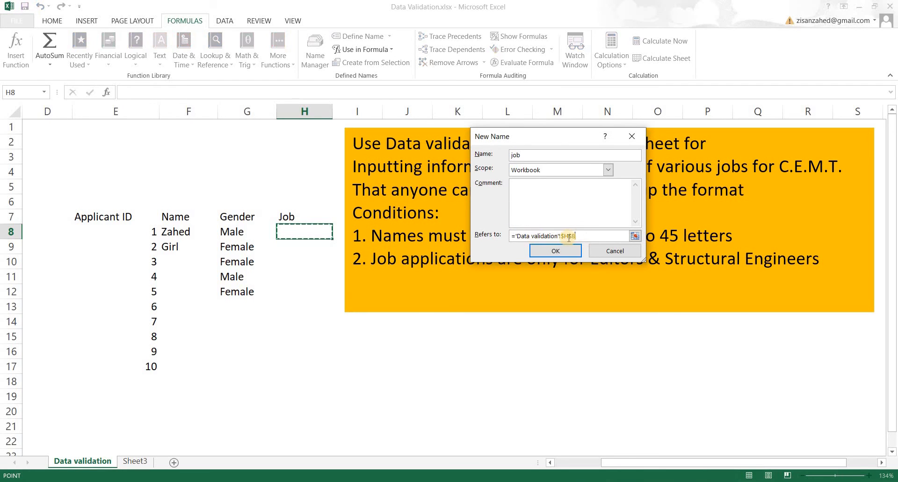
{"action": "left_click", "coordinate": [504, 237]}
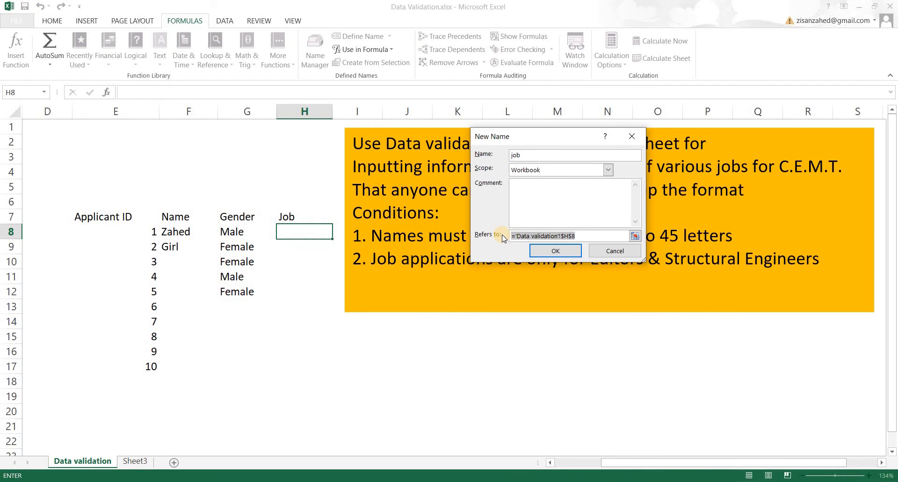
{"action": "key", "text": "BackSpace"}
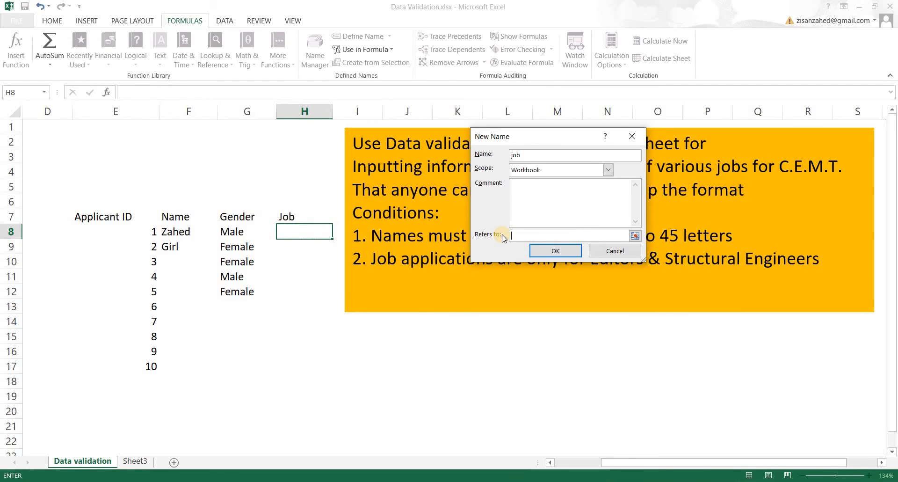
{"action": "left_click", "coordinate": [136, 461]}
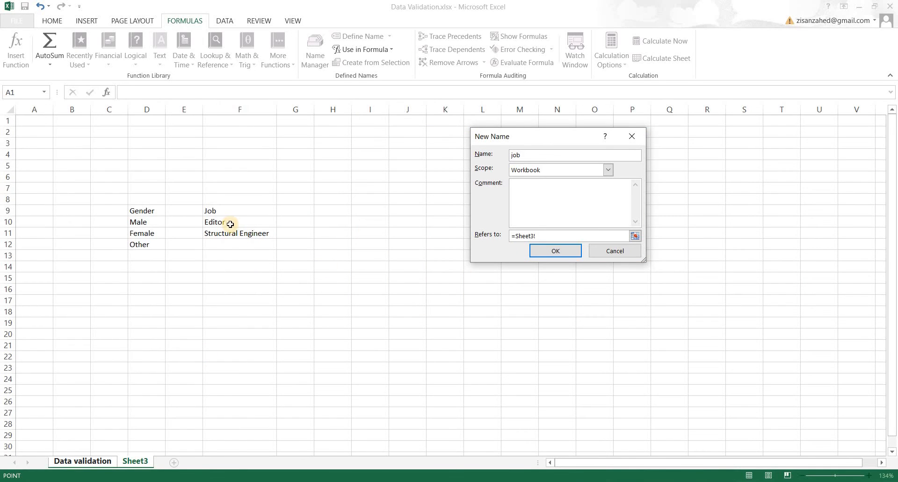
{"action": "left_click_drag", "start_coordinate": [231, 221], "coordinate": [233, 233]}
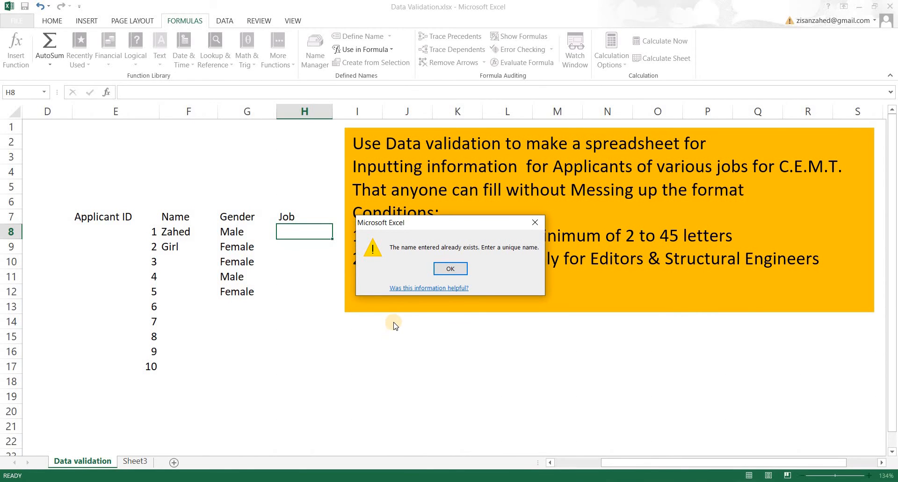
{"action": "left_click", "coordinate": [451, 268]}
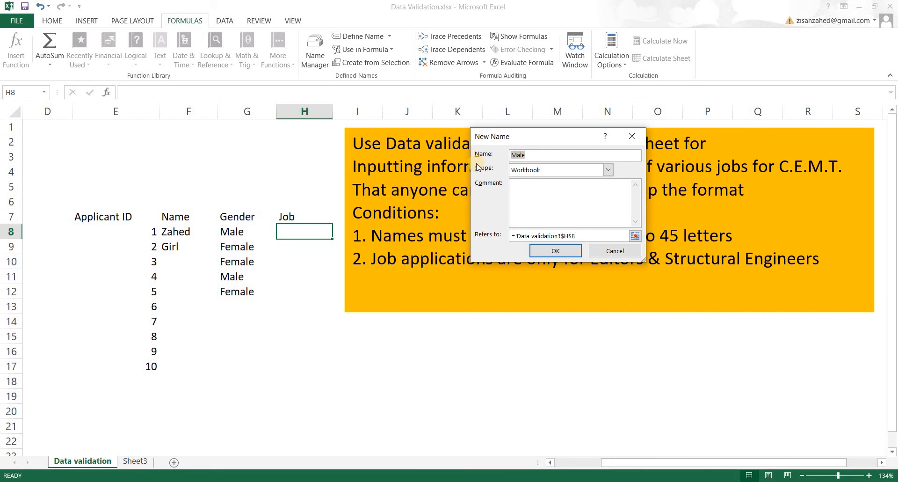
Step: Define the workbook-scoped name j for the job titles in Sheet3 cells F10:F11
{"action": "left_click_drag", "start_coordinate": [512, 161], "coordinate": [535, 155]}
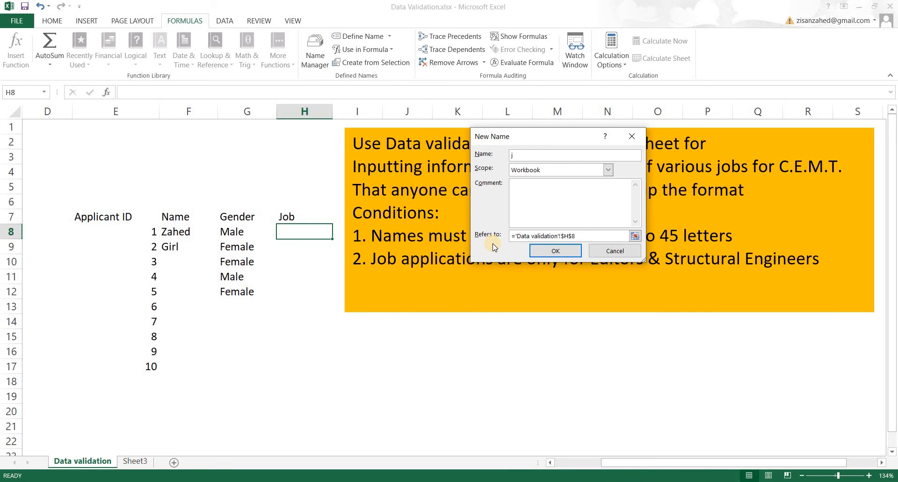
{"action": "left_click_drag", "start_coordinate": [578, 239], "coordinate": [494, 238]}
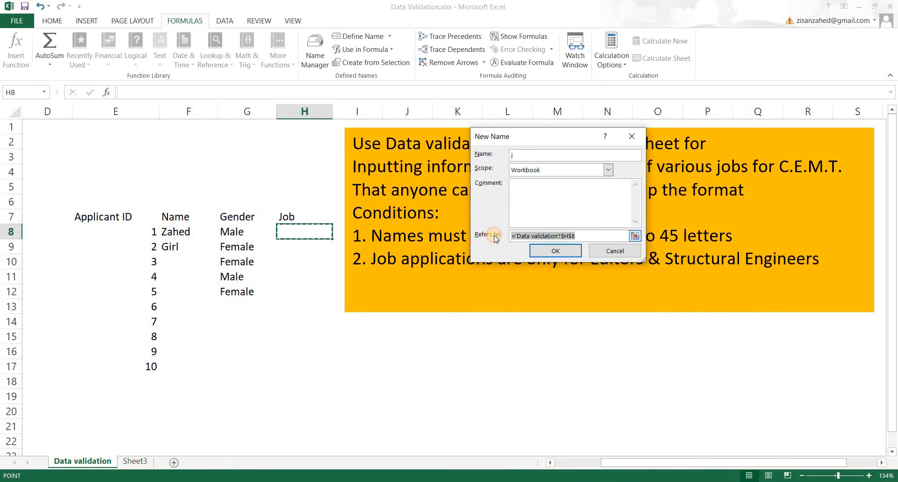
{"action": "type", "text": "="}
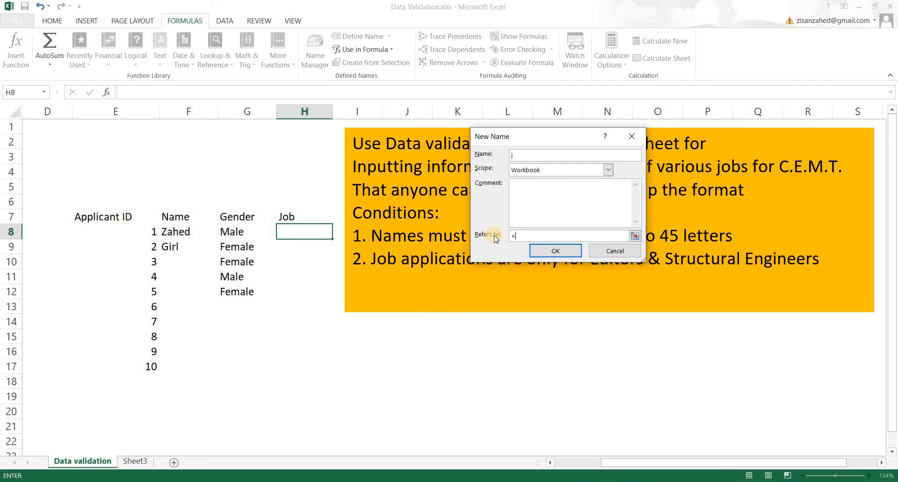
{"action": "left_click", "coordinate": [144, 463]}
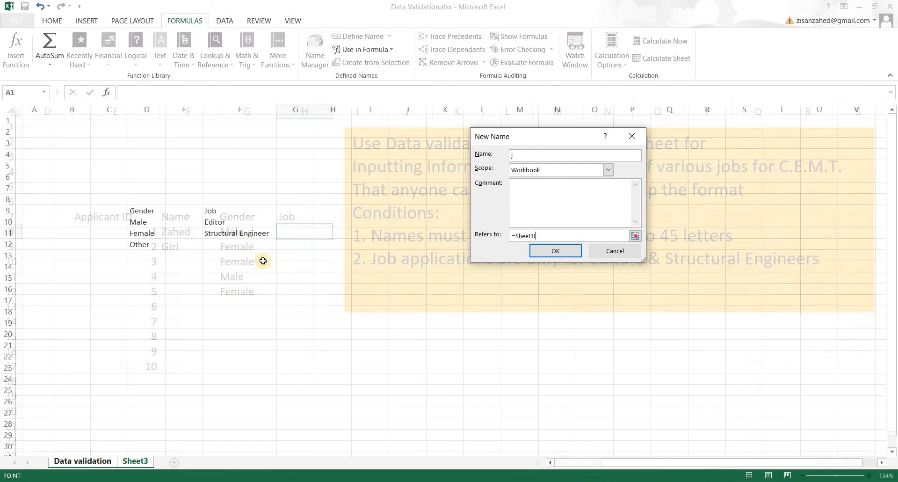
{"action": "left_click_drag", "start_coordinate": [234, 221], "coordinate": [236, 234]}
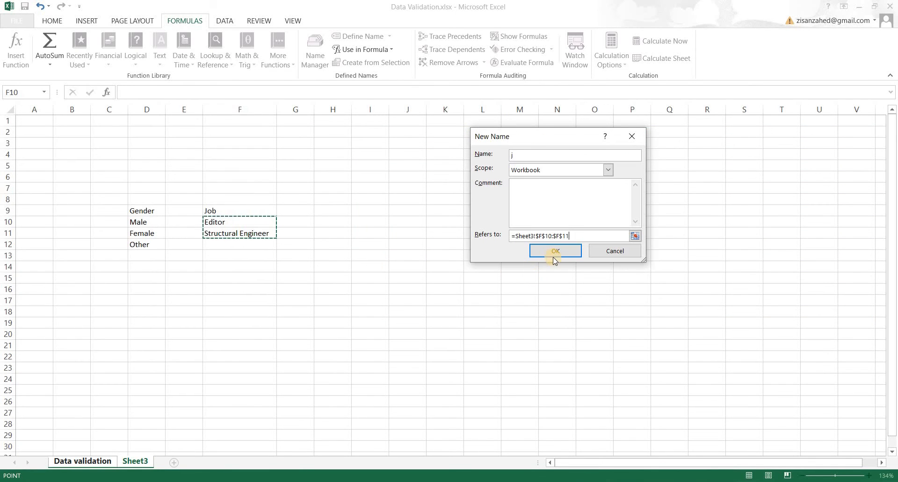
{"action": "left_click", "coordinate": [554, 251]}
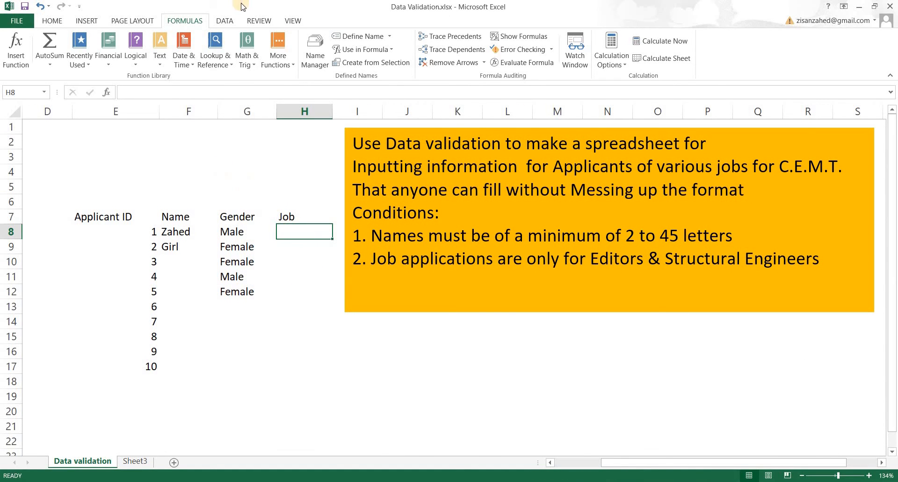
Step: Apply List data validation to the Job cells H8:H17 on the Data validation sheet, using the named job range as source
{"action": "left_click_drag", "start_coordinate": [302, 231], "coordinate": [299, 364]}
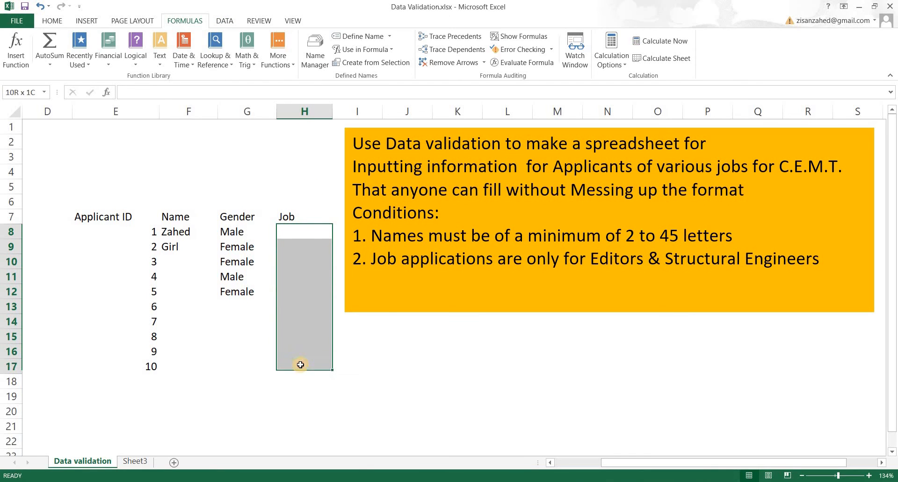
{"action": "left_click", "coordinate": [224, 20]}
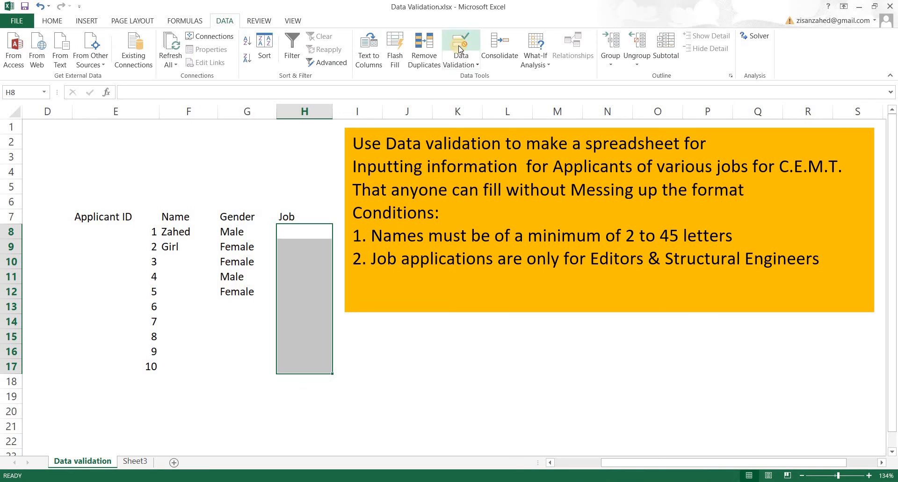
{"action": "left_click", "coordinate": [460, 49]}
{"action": "left_click", "coordinate": [443, 128]}
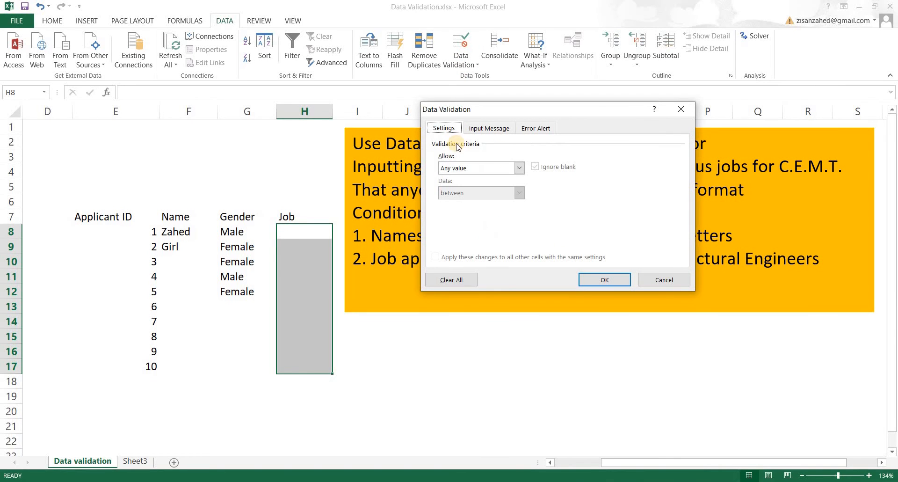
{"action": "left_click", "coordinate": [519, 170]}
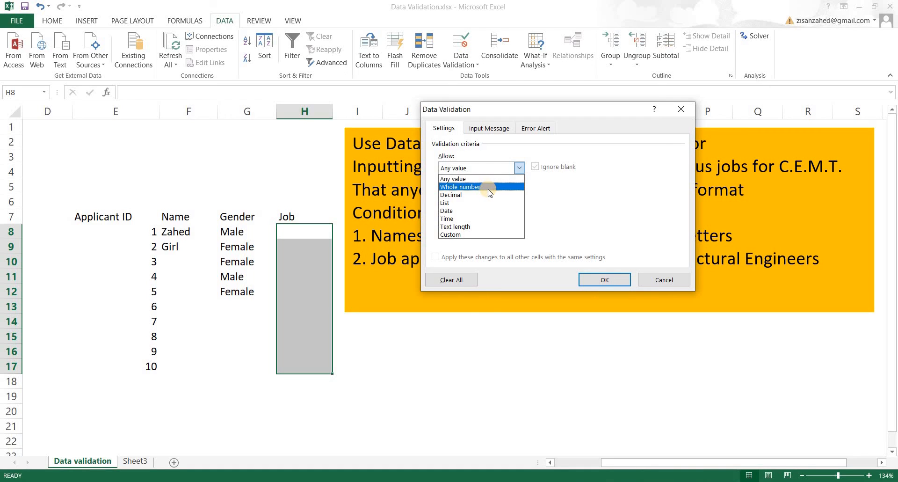
{"action": "left_click", "coordinate": [460, 205]}
{"action": "left_click", "coordinate": [458, 217]}
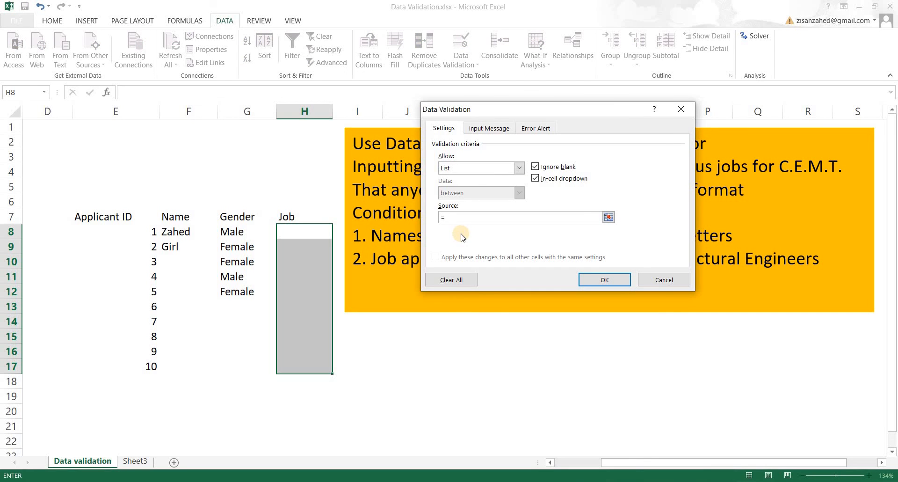
{"action": "left_click", "coordinate": [599, 280]}
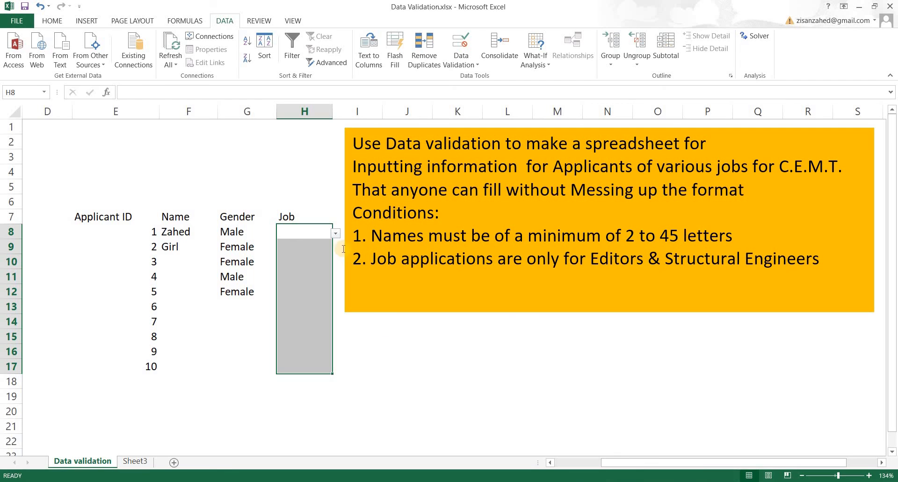
Step: Compare the Job and Gender choices for the first applicant, and set the job in H8 to Structural Engineer
{"action": "left_click", "coordinate": [384, 380]}
{"action": "left_click", "coordinate": [299, 231]}
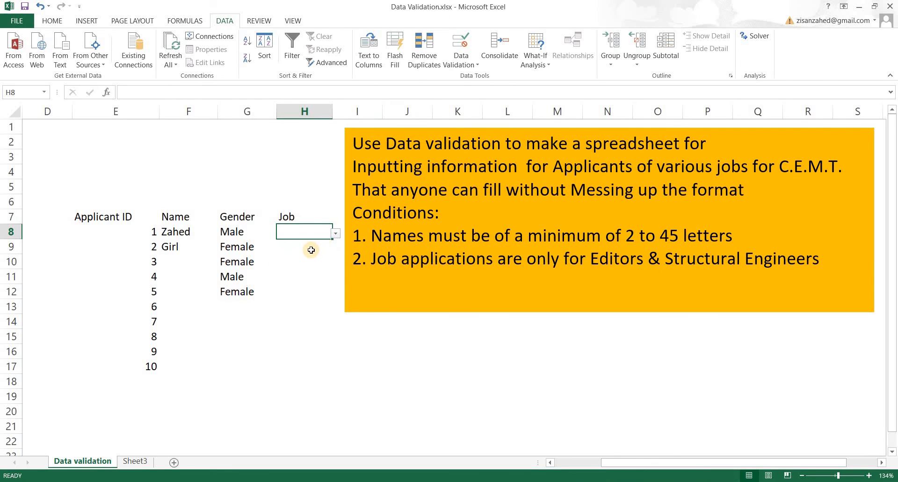
{"action": "left_click", "coordinate": [335, 236]}
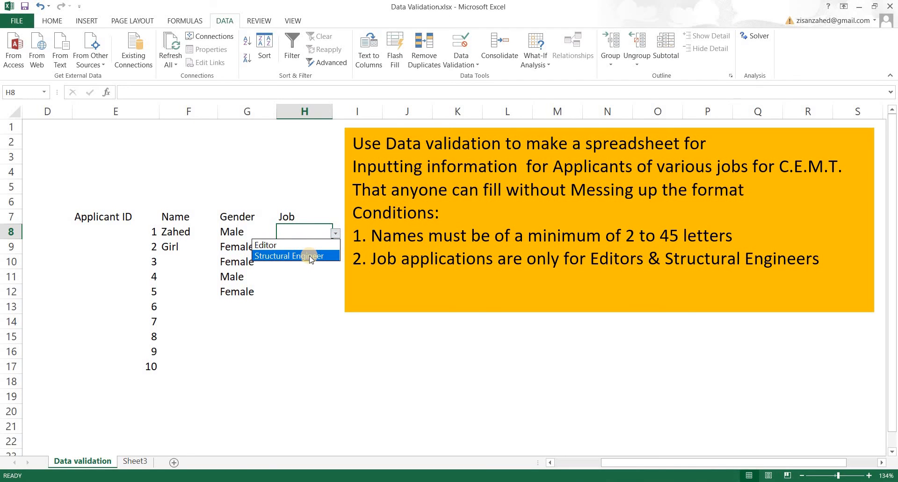
{"action": "left_click", "coordinate": [252, 248]}
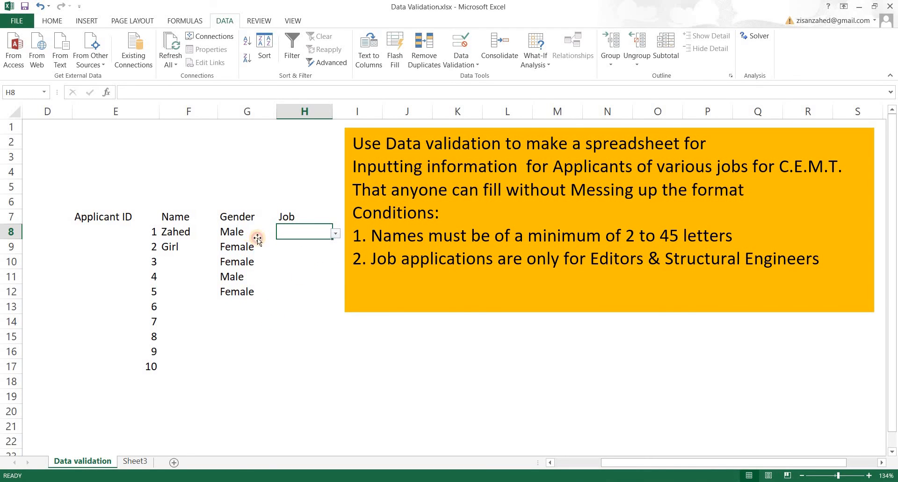
{"action": "left_click", "coordinate": [277, 235]}
{"action": "left_click", "coordinate": [278, 235]}
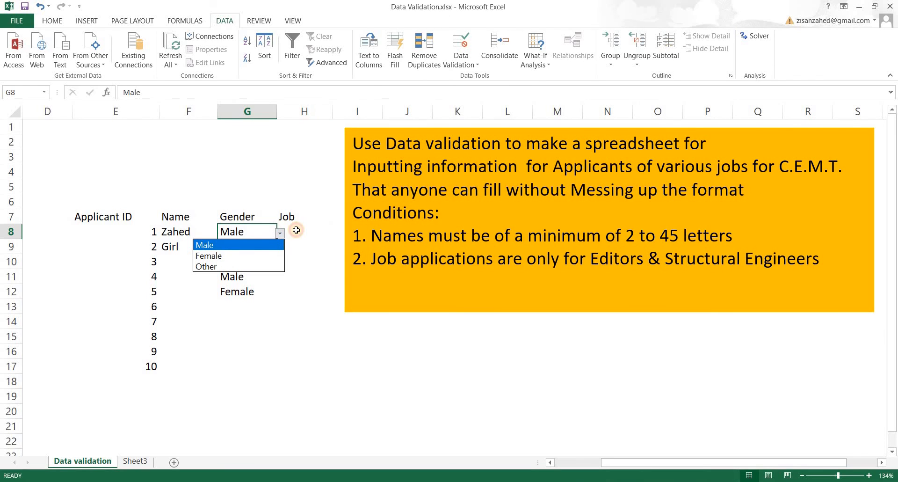
{"action": "left_click", "coordinate": [297, 231]}
{"action": "left_click", "coordinate": [298, 237]}
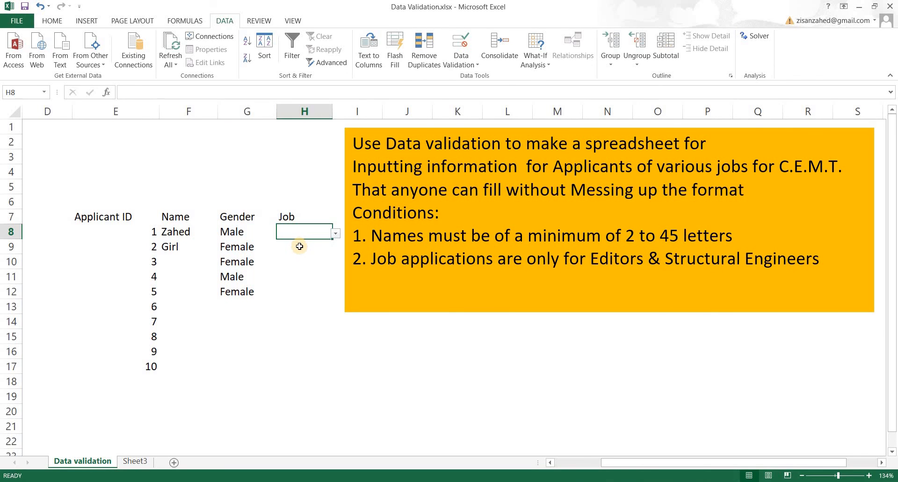
{"action": "left_click", "coordinate": [336, 236]}
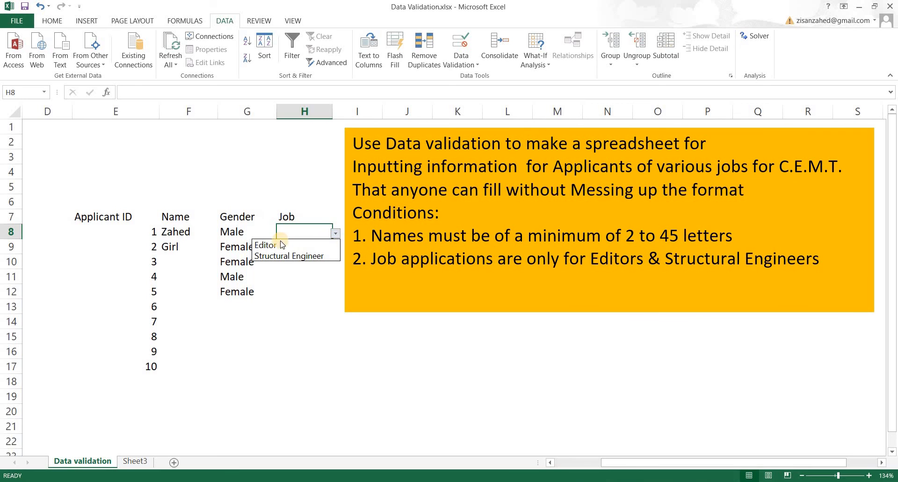
{"action": "left_click", "coordinate": [298, 257]}
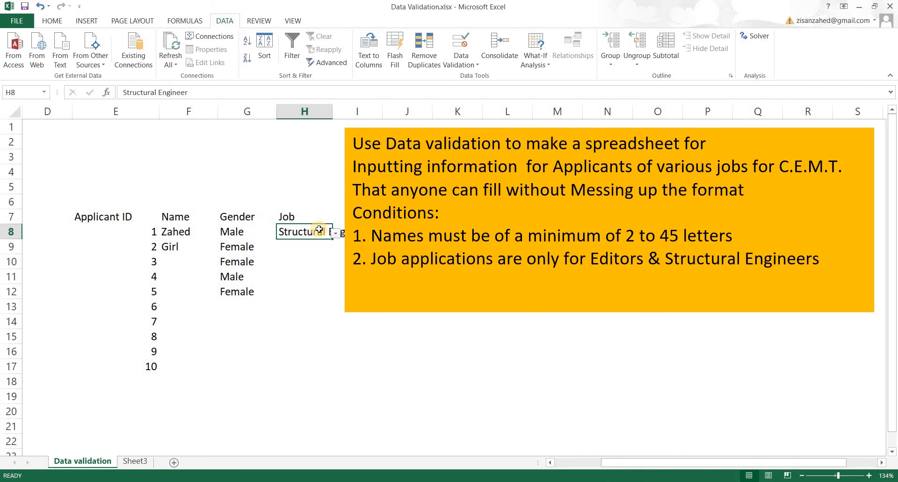
Step: Widen column H to fit the job titles and move the orange instruction text box below and away from the table
{"action": "left_click_drag", "start_coordinate": [347, 113], "coordinate": [387, 113]}
{"action": "left_click", "coordinate": [567, 143]}
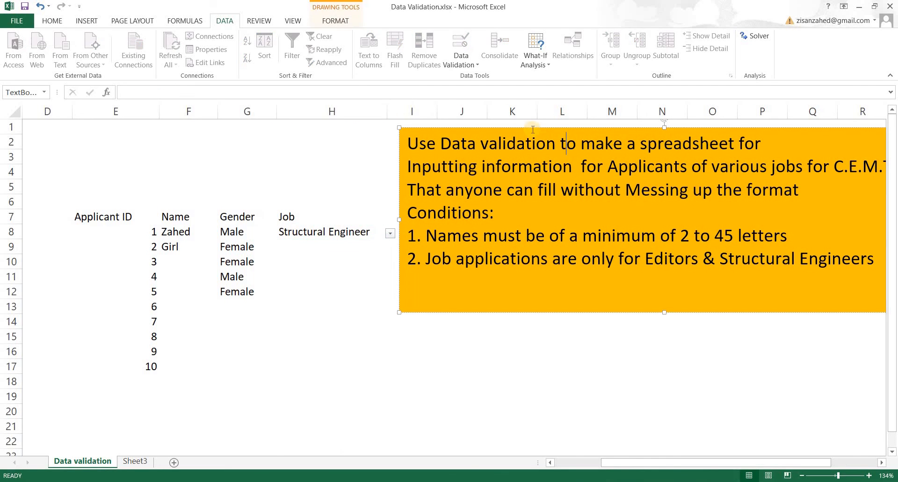
{"action": "left_click_drag", "start_coordinate": [532, 126], "coordinate": [583, 248]}
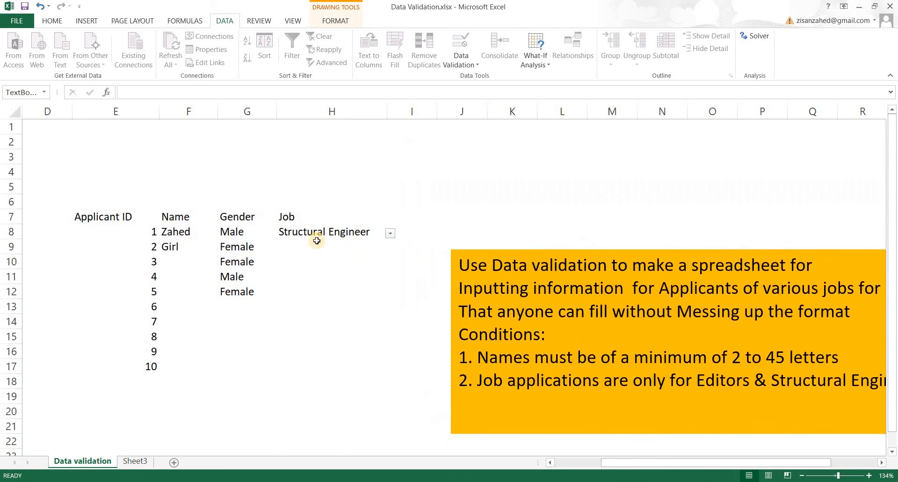
Step: Try Editor as the second applicant's job in H9, and change it to Structural Engineer
{"action": "left_click", "coordinate": [301, 234]}
{"action": "left_click", "coordinate": [323, 248]}
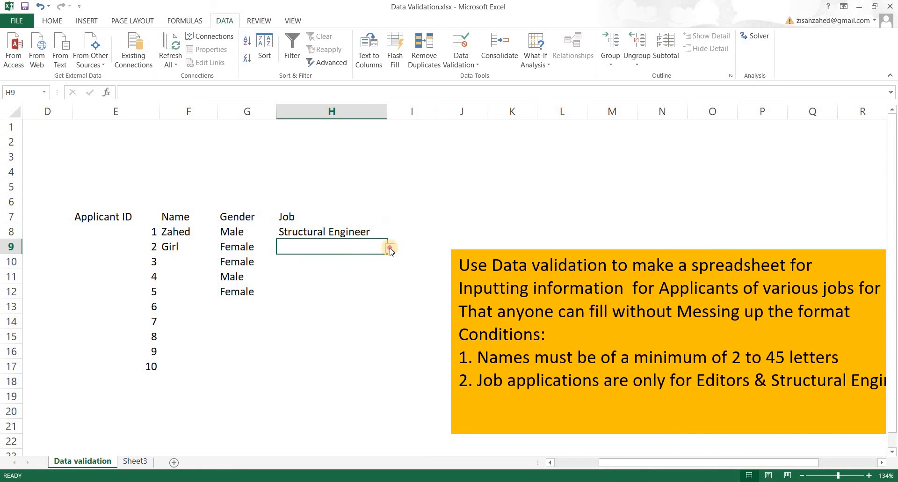
{"action": "left_click", "coordinate": [390, 248]}
{"action": "left_click", "coordinate": [273, 260]}
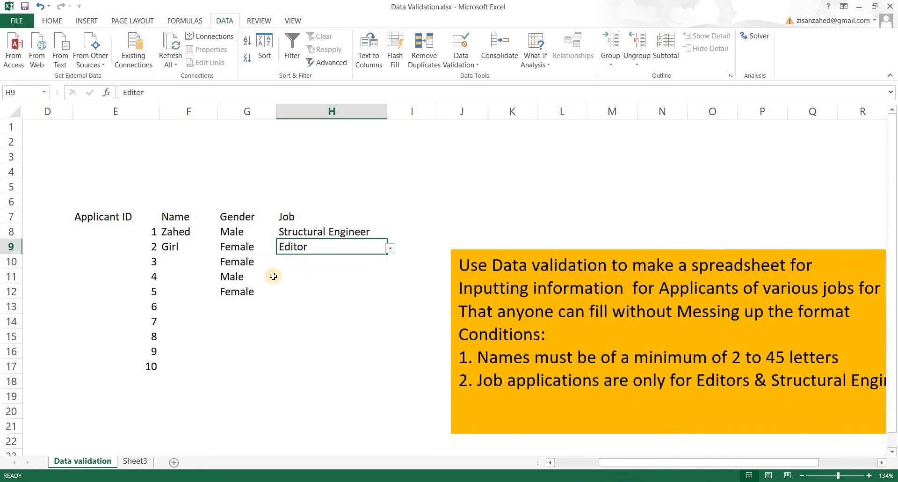
{"action": "left_click", "coordinate": [390, 250]}
{"action": "left_click", "coordinate": [333, 273]}
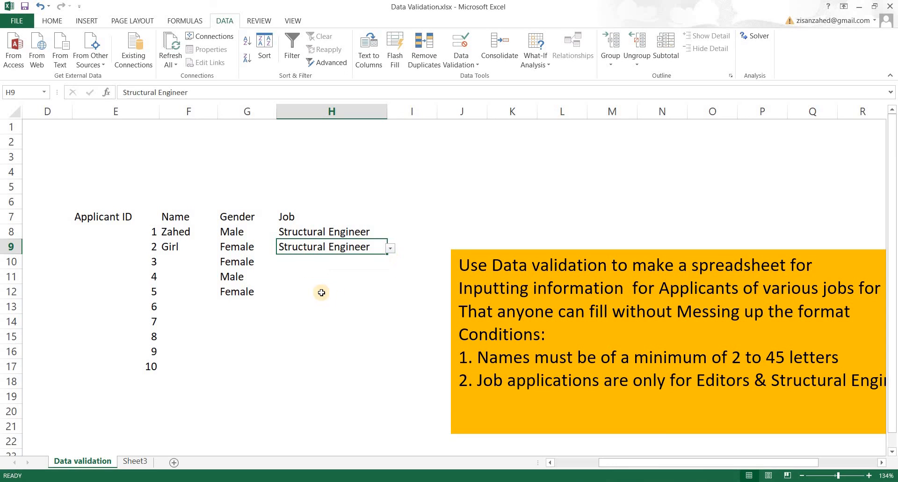
Step: Enter the third applicant's first name in cell F10
{"action": "left_click", "coordinate": [299, 270]}
{"action": "left_click", "coordinate": [173, 264]}
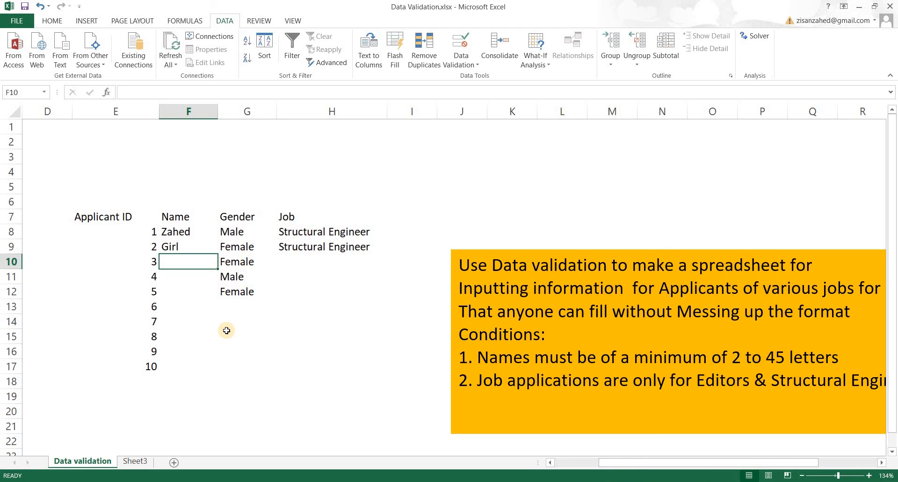
{"action": "type", "text": "Tom"}
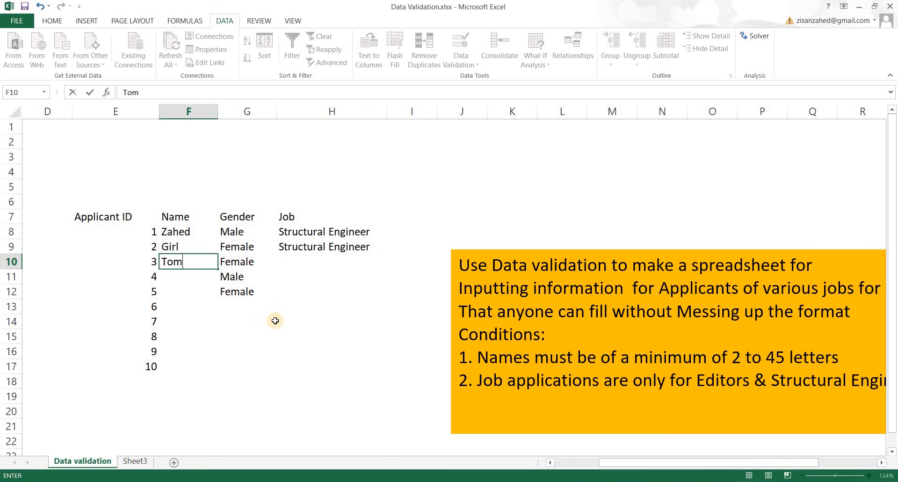
{"action": "left_click", "coordinate": [270, 262]}
Step: Set the third applicant's job in H10 to Editor from the permitted choices
{"action": "left_click", "coordinate": [379, 263]}
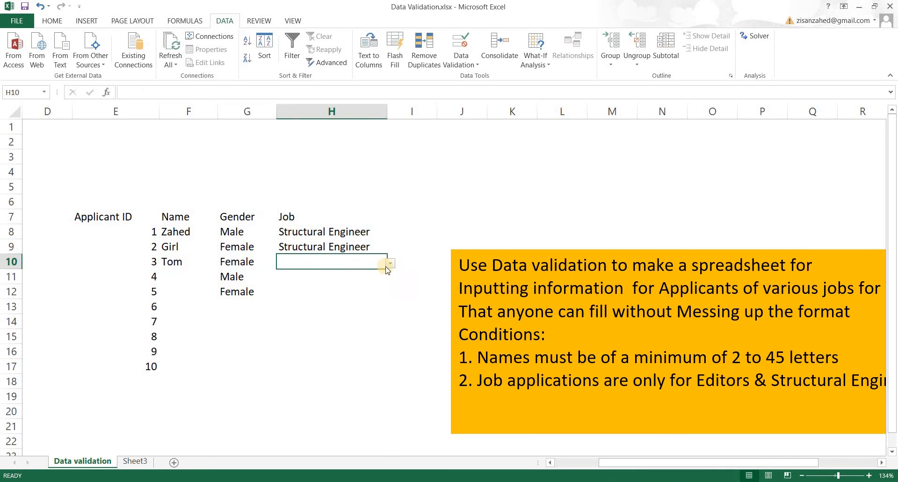
{"action": "left_click", "coordinate": [393, 262]}
{"action": "left_click", "coordinate": [373, 266]}
{"action": "type", "text": "e"}
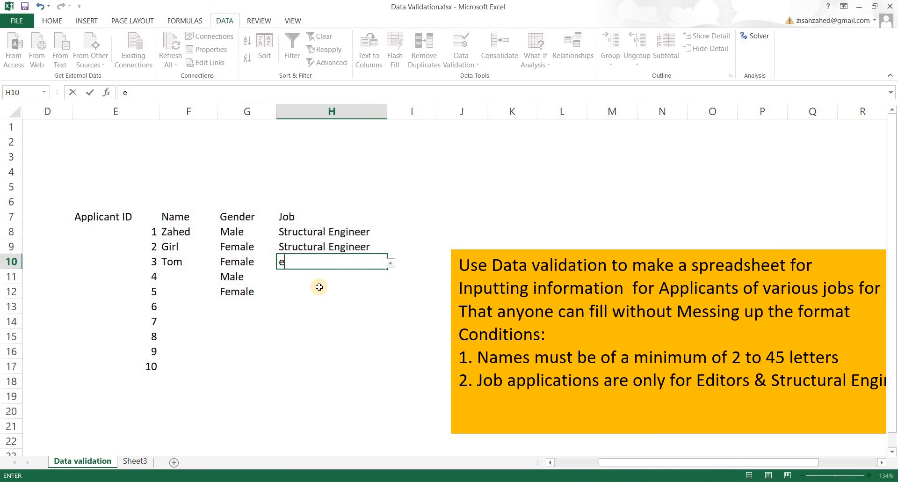
{"action": "key", "text": "BackSpace"}
{"action": "left_click", "coordinate": [390, 263]}
{"action": "key", "text": "Down"}
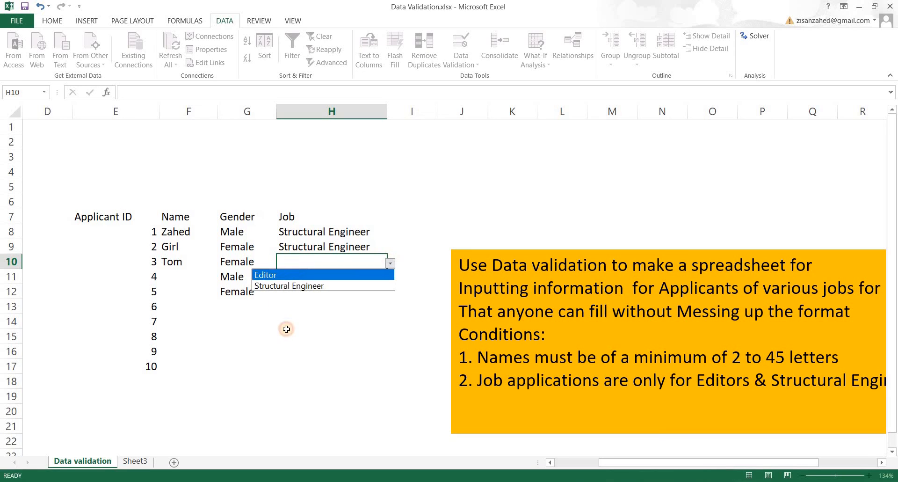
{"action": "key", "text": "Return"}
{"action": "left_click", "coordinate": [301, 277]}
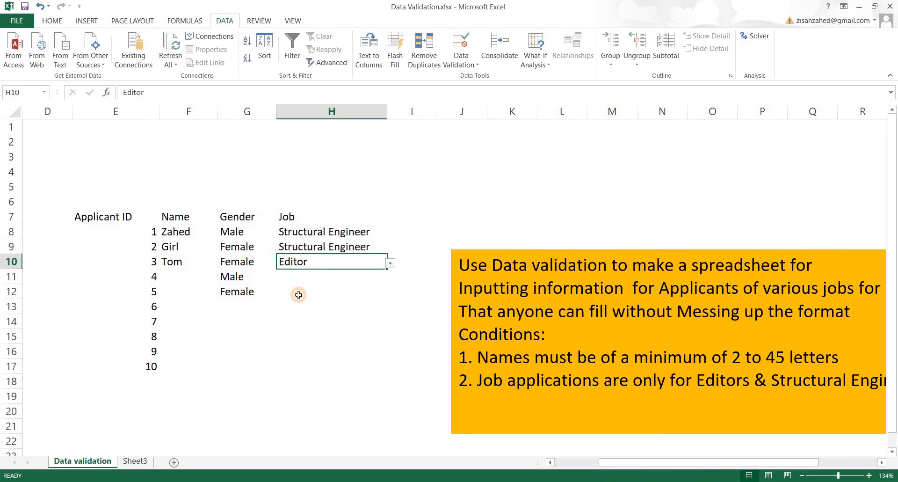
Step: Enter the fourth applicant's first name in F11 and set the job in H11 to Editor
{"action": "left_click", "coordinate": [176, 276]}
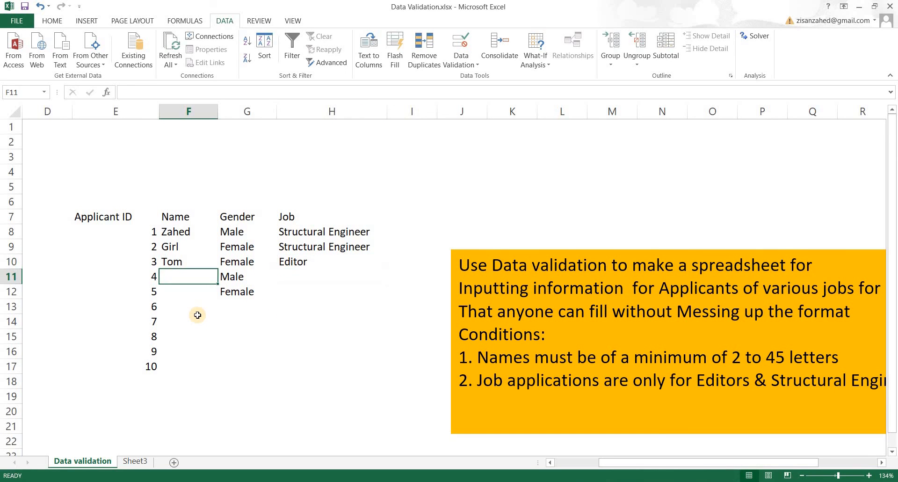
{"action": "type", "text": "Jerry"}
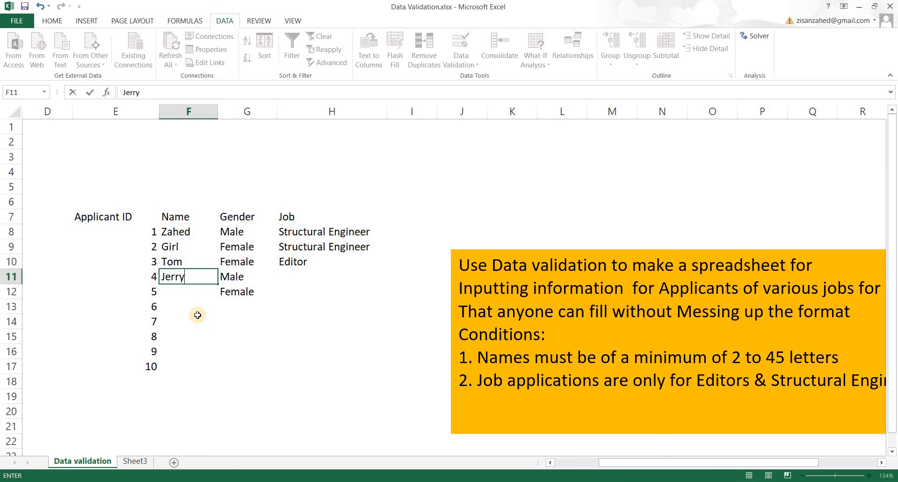
{"action": "key", "text": "Return"}
{"action": "left_click", "coordinate": [370, 278]}
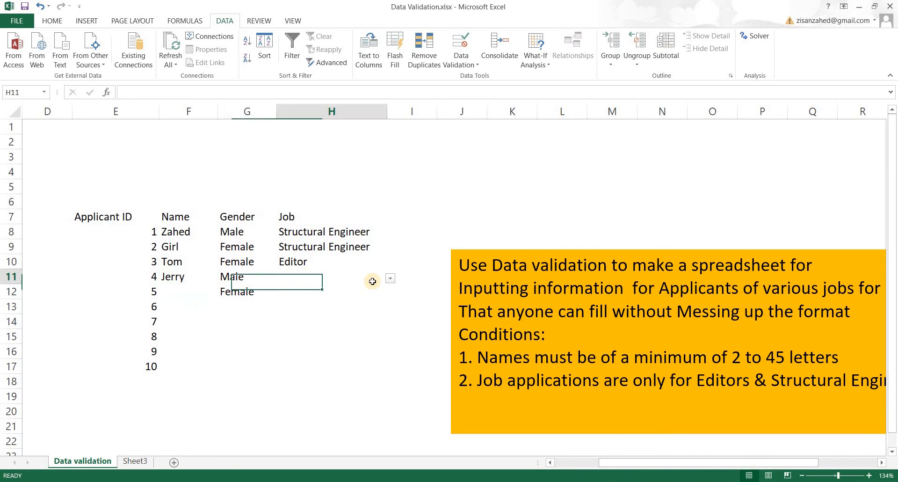
{"action": "left_click", "coordinate": [391, 278]}
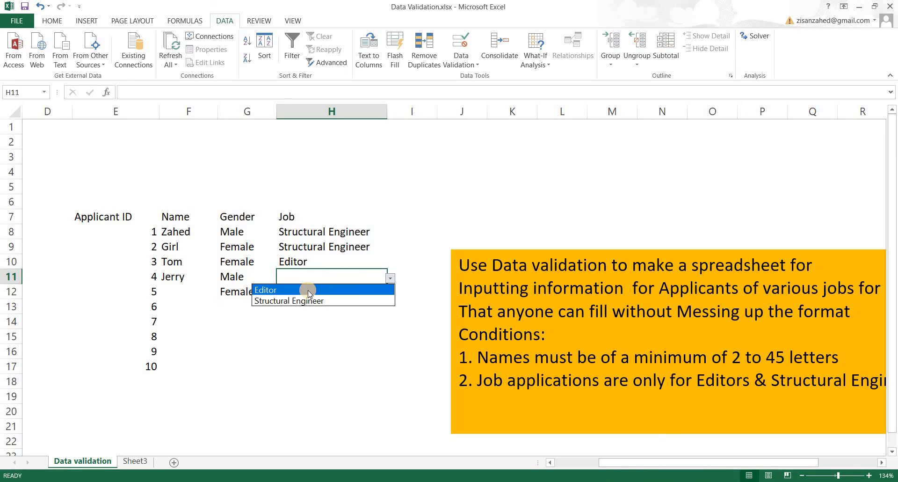
{"action": "left_click", "coordinate": [309, 290]}
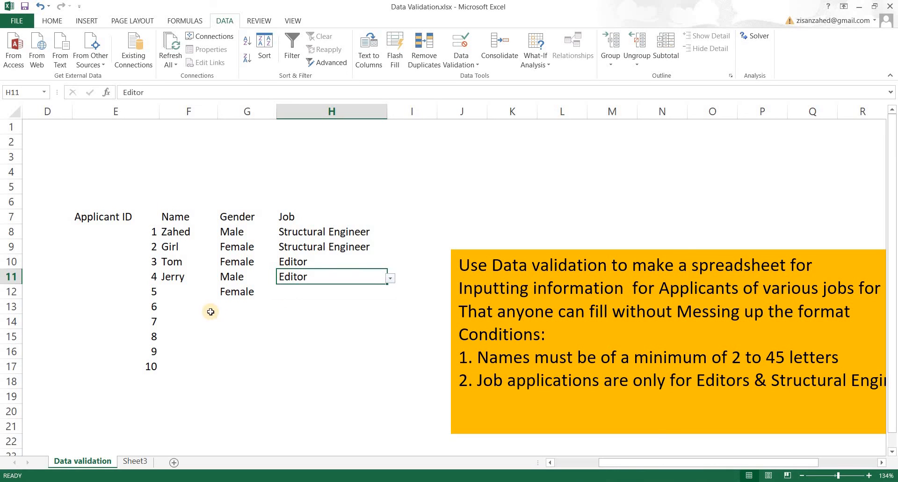
Step: Change the third applicant's gender in G10 to Male from the permitted choices
{"action": "left_click", "coordinate": [255, 277]}
{"action": "left_click", "coordinate": [269, 262]}
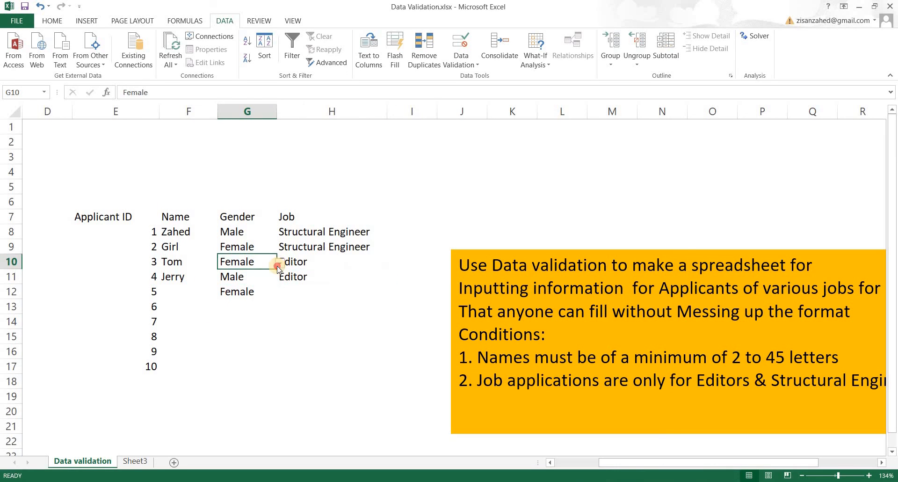
{"action": "left_click", "coordinate": [277, 263]}
{"action": "left_click", "coordinate": [229, 271]}
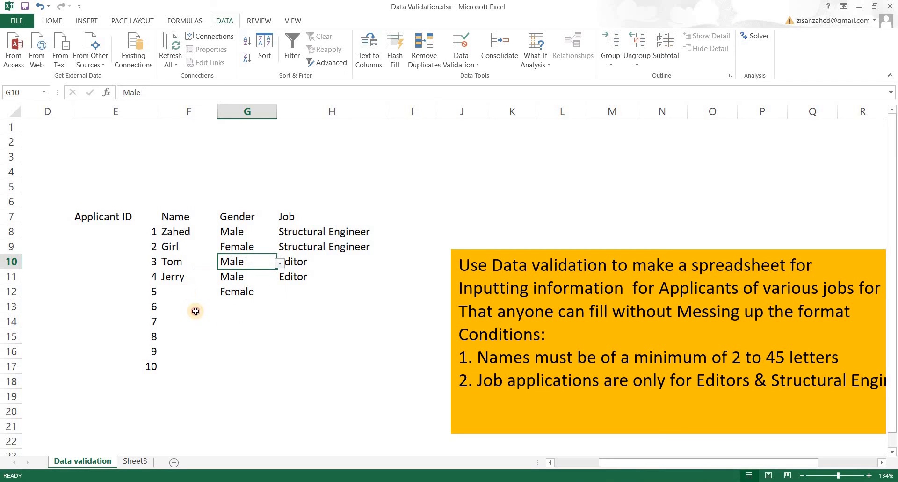
Step: Examine which blank cells in rows 12 to 18 of the Name, Gender and Job columns offer a validation list
{"action": "left_click", "coordinate": [195, 294]}
{"action": "left_click_drag", "start_coordinate": [306, 310], "coordinate": [311, 317]}
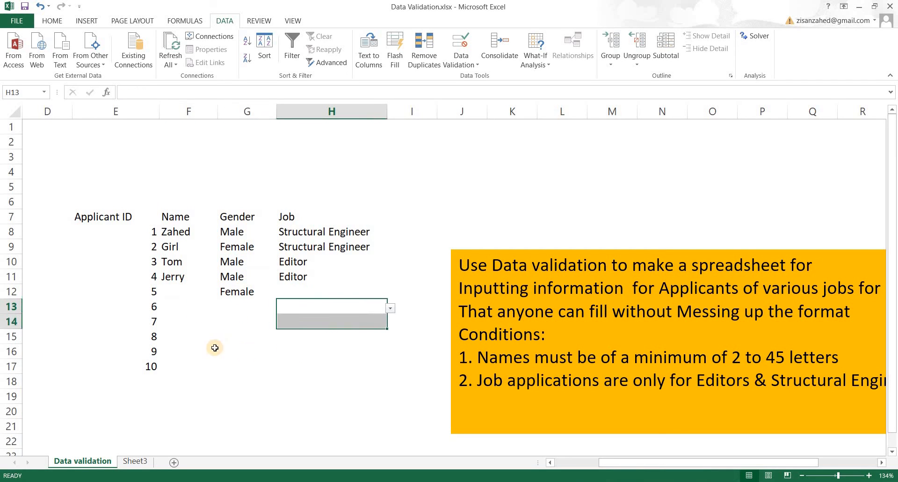
{"action": "left_click", "coordinate": [180, 368]}
{"action": "left_click", "coordinate": [238, 365]}
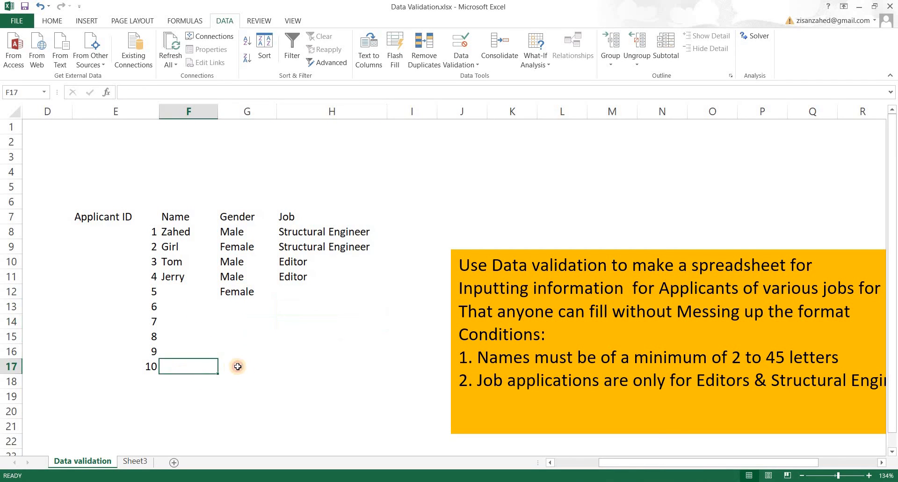
{"action": "left_click", "coordinate": [329, 368]}
{"action": "left_click", "coordinate": [247, 372]}
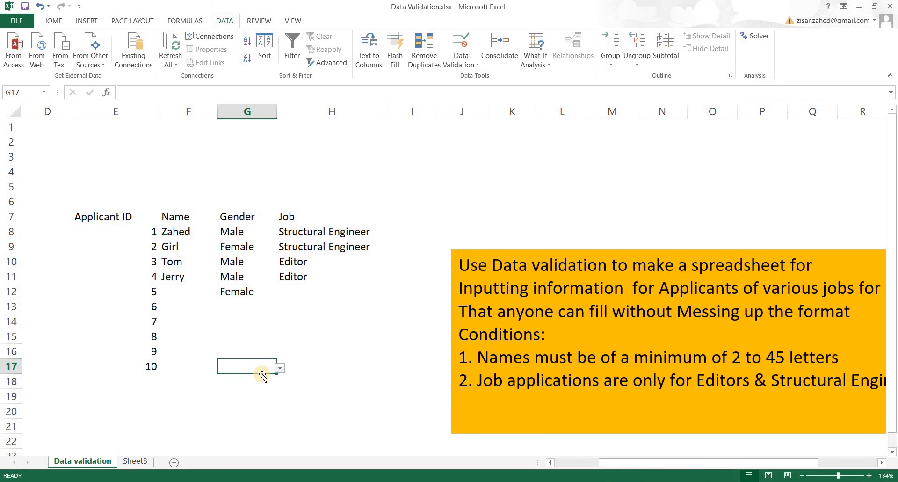
{"action": "key", "text": "Return"}
{"action": "left_click", "coordinate": [290, 385]}
{"action": "left_click", "coordinate": [231, 386]}
{"action": "left_click", "coordinate": [242, 364]}
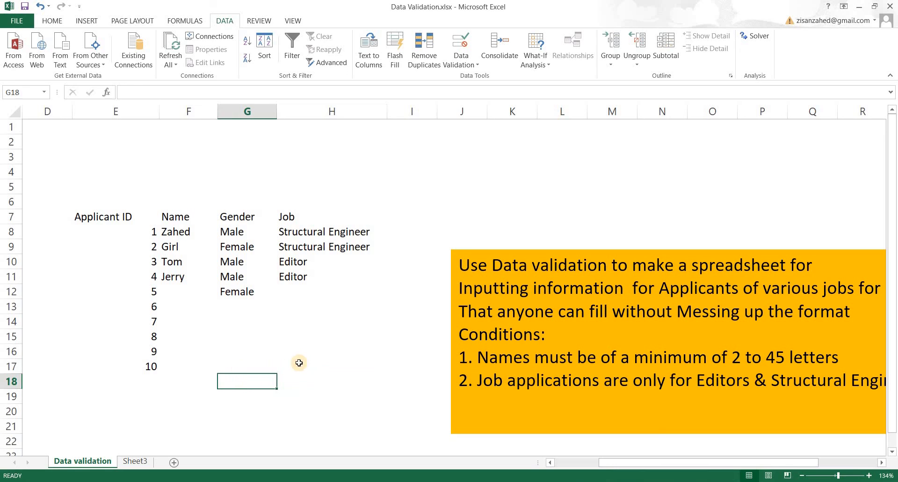
{"action": "left_click", "coordinate": [299, 363]}
{"action": "left_click", "coordinate": [230, 387]}
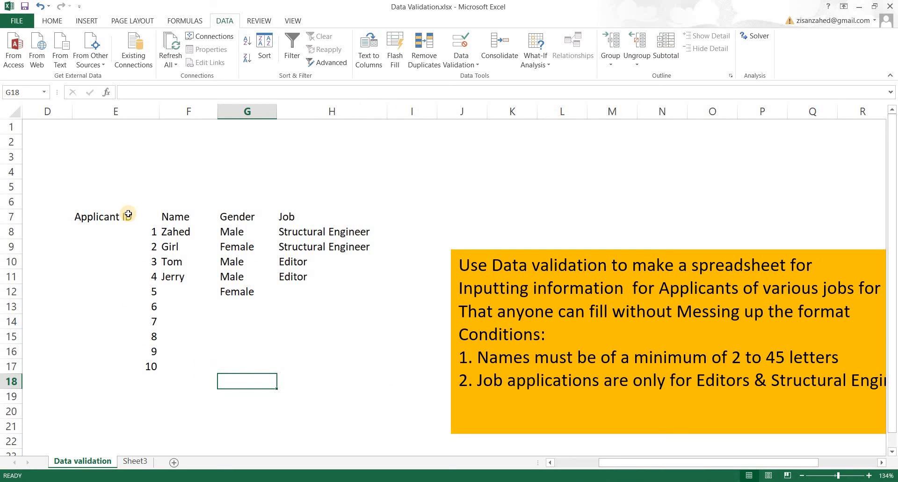
Step: Centre the contents of the applicant table E7:H17 and apply all borders to it
{"action": "left_click_drag", "start_coordinate": [103, 217], "coordinate": [327, 367]}
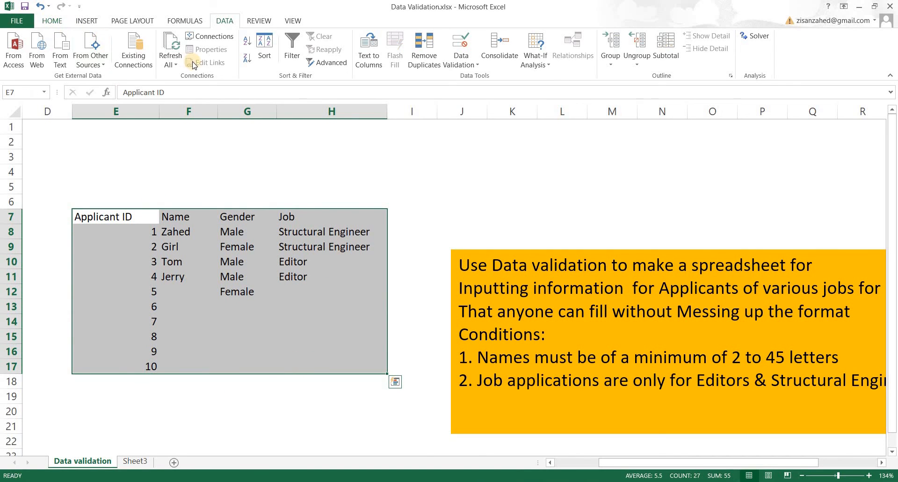
{"action": "left_click", "coordinate": [52, 21]}
{"action": "left_click", "coordinate": [218, 43]}
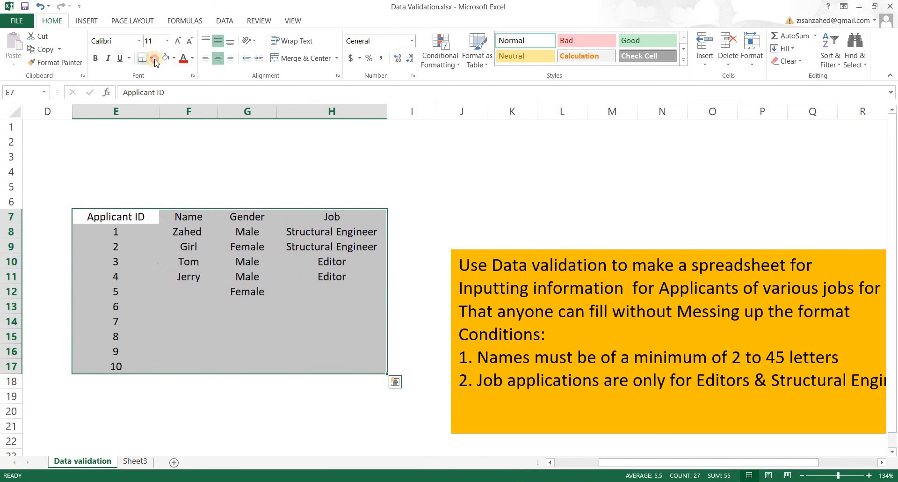
{"action": "left_click", "coordinate": [151, 58]}
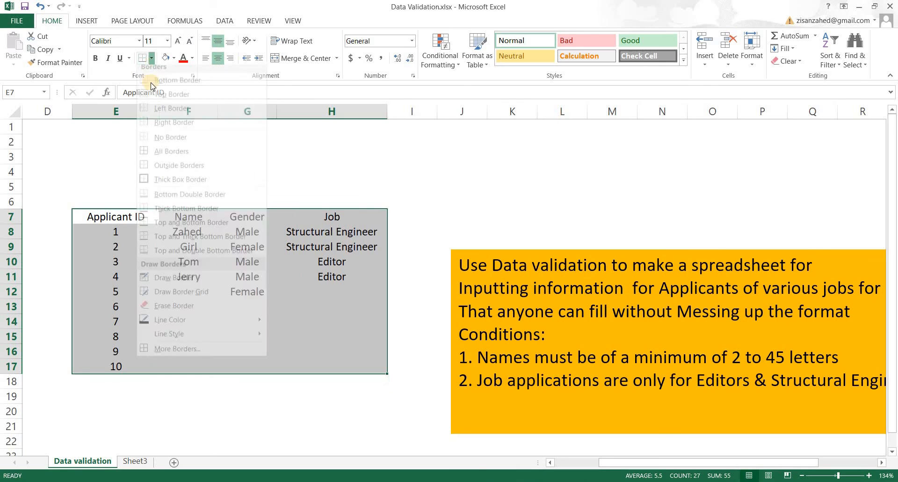
{"action": "left_click", "coordinate": [168, 157]}
{"action": "left_click", "coordinate": [266, 310]}
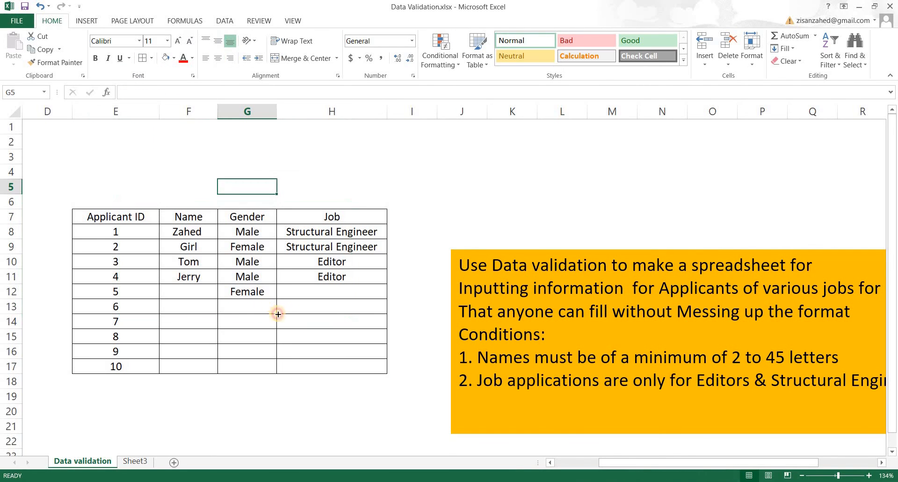
Step: Look at the permitted job choices for the sixth applicant in H13
{"action": "left_click", "coordinate": [279, 308]}
{"action": "left_click", "coordinate": [328, 309]}
{"action": "left_click", "coordinate": [374, 310]}
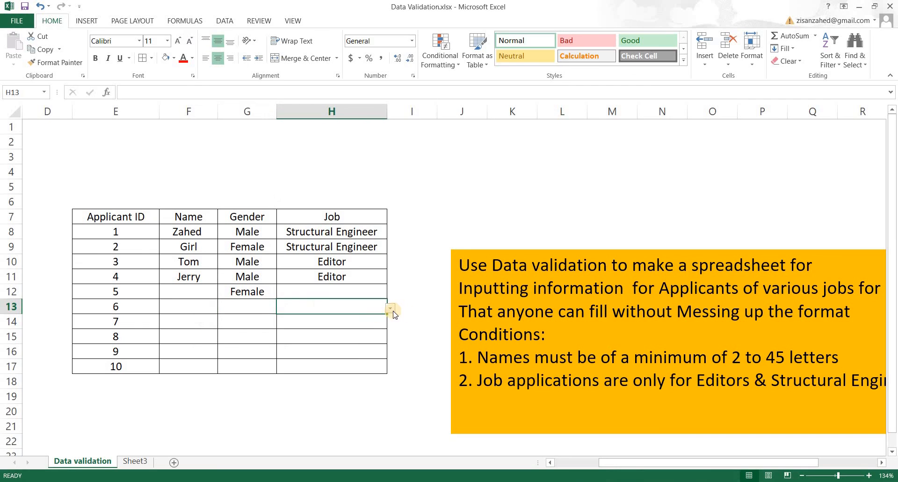
{"action": "left_click", "coordinate": [391, 309]}
Step: Try to enter the invalid gender "eros" for the sixth applicant in G13, and cancel the entry
{"action": "left_click", "coordinate": [251, 309]}
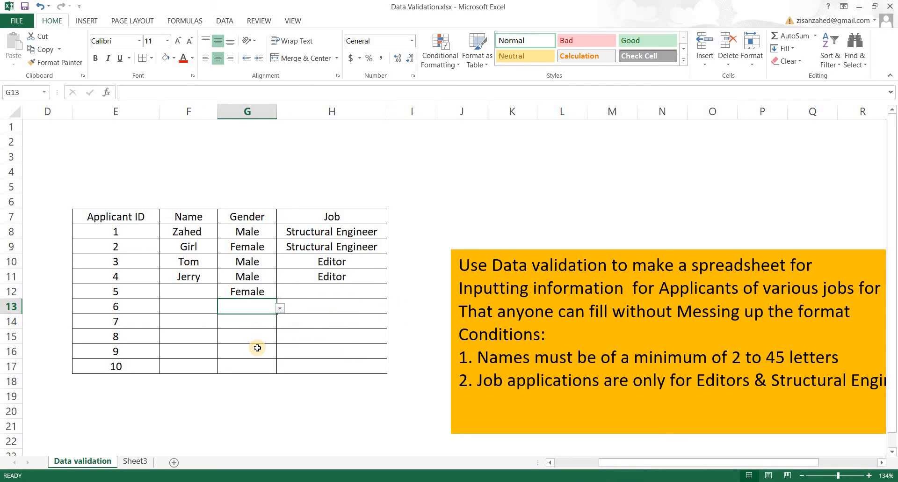
{"action": "type", "text": "eros"}
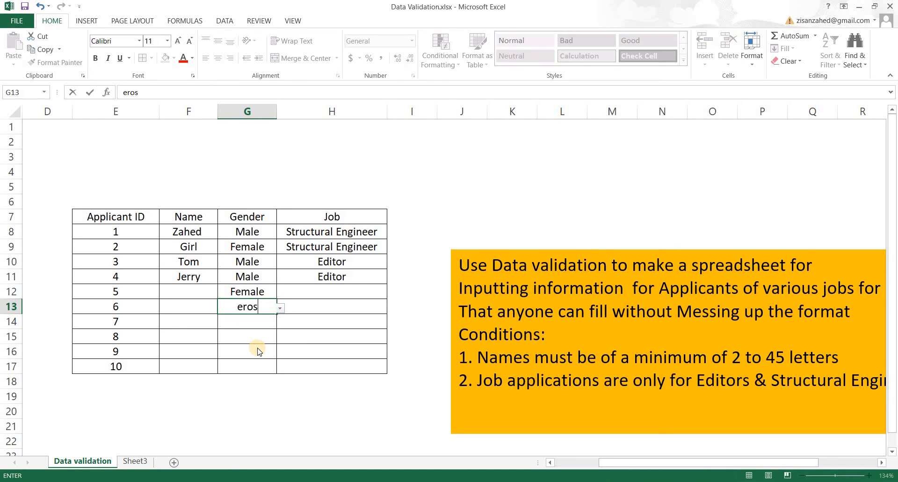
{"action": "key", "text": "Return"}
{"action": "left_click", "coordinate": [455, 267]}
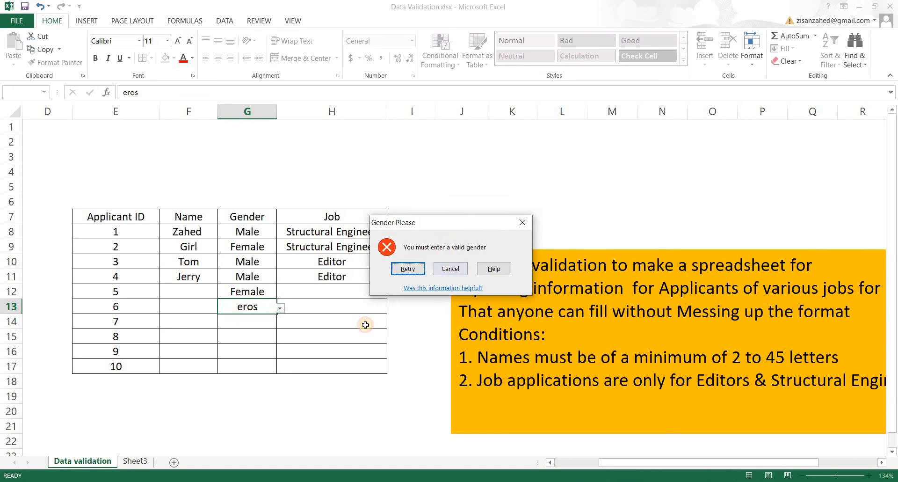
{"action": "left_click", "coordinate": [402, 274]}
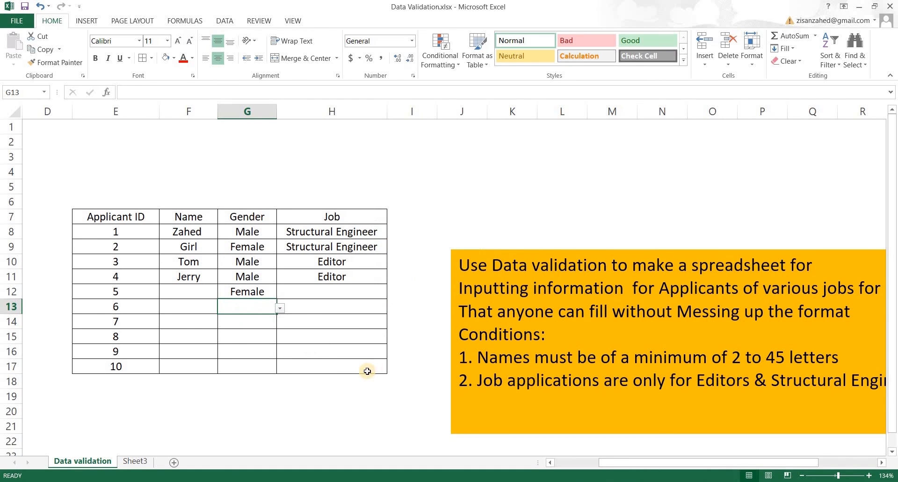
Step: Move the orange instructions text box up beside the applicant table, with its upper-left corner in cell I4
{"action": "left_click", "coordinate": [219, 19]}
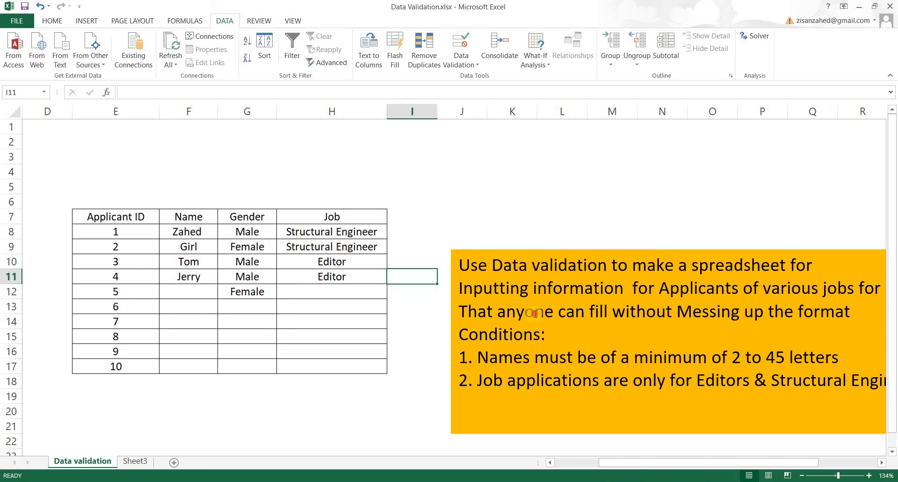
{"action": "left_click", "coordinate": [496, 281]}
{"action": "left_click_drag", "start_coordinate": [508, 249], "coordinate": [457, 160]}
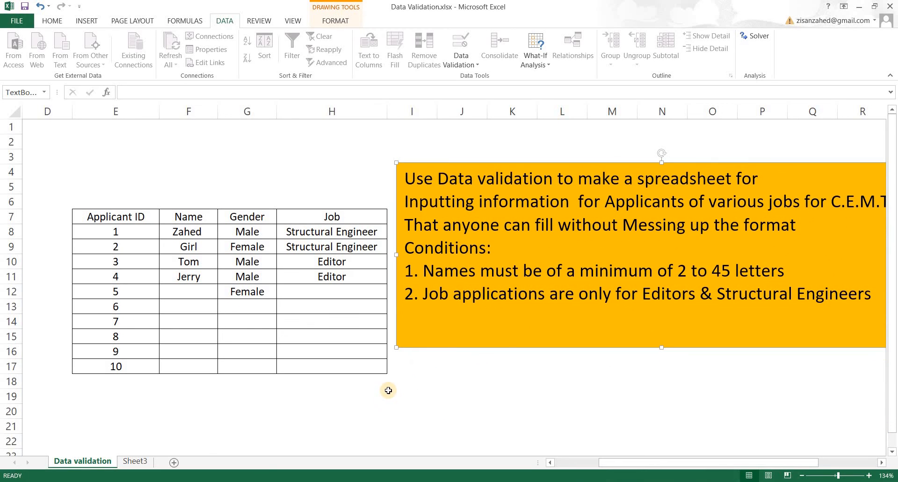